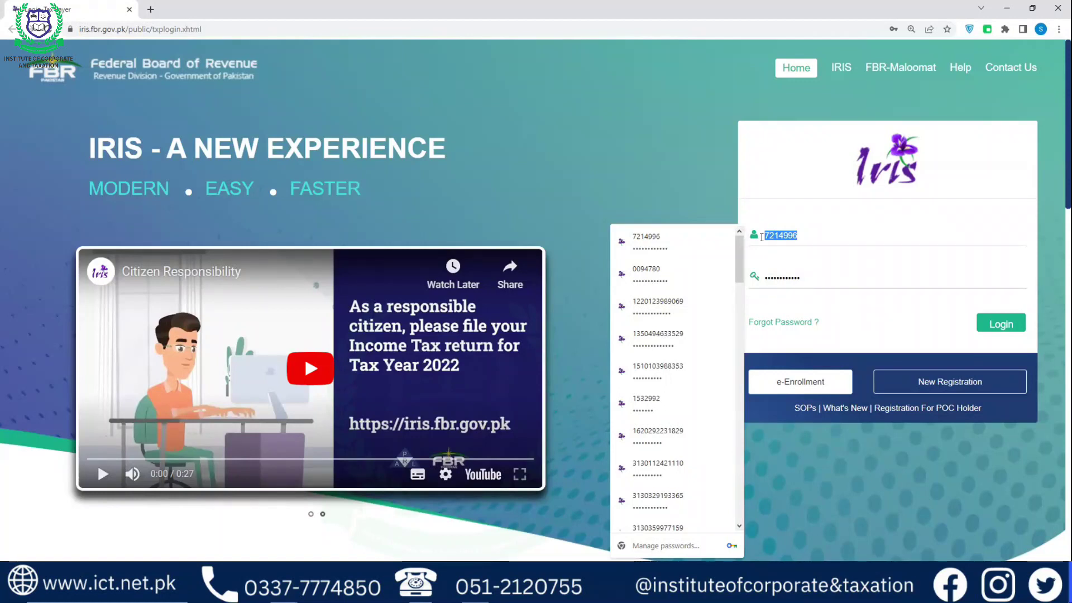
Log in to IRIS with the taxpayer's saved registration number to reach the empty workflow inbox
key("BackSpace")
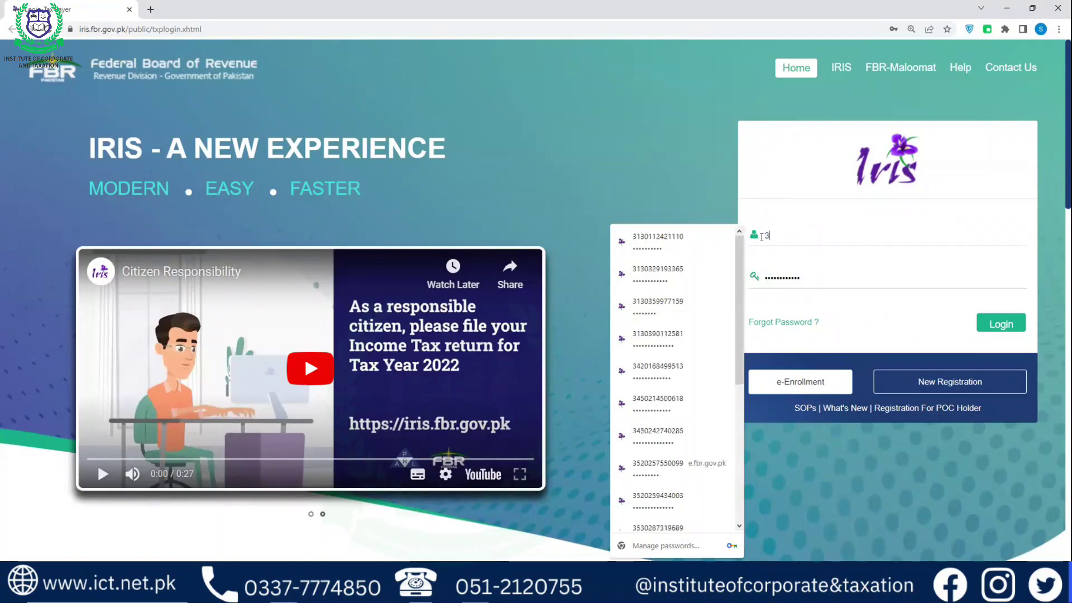
key("Down")
key("Return")
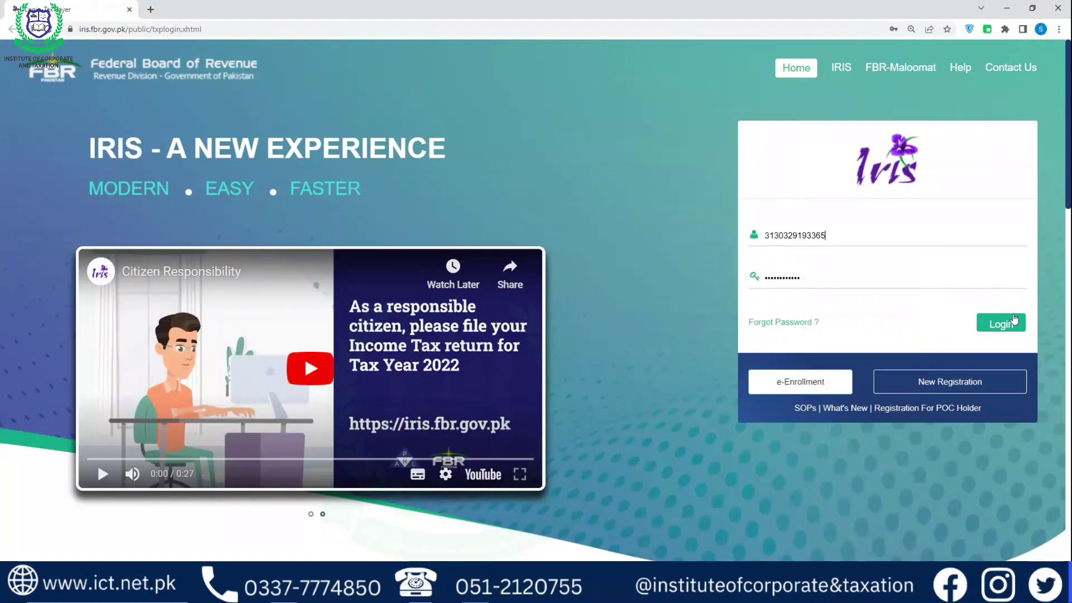
left_click(1013, 318)
left_click_drag(830, 233, 766, 234)
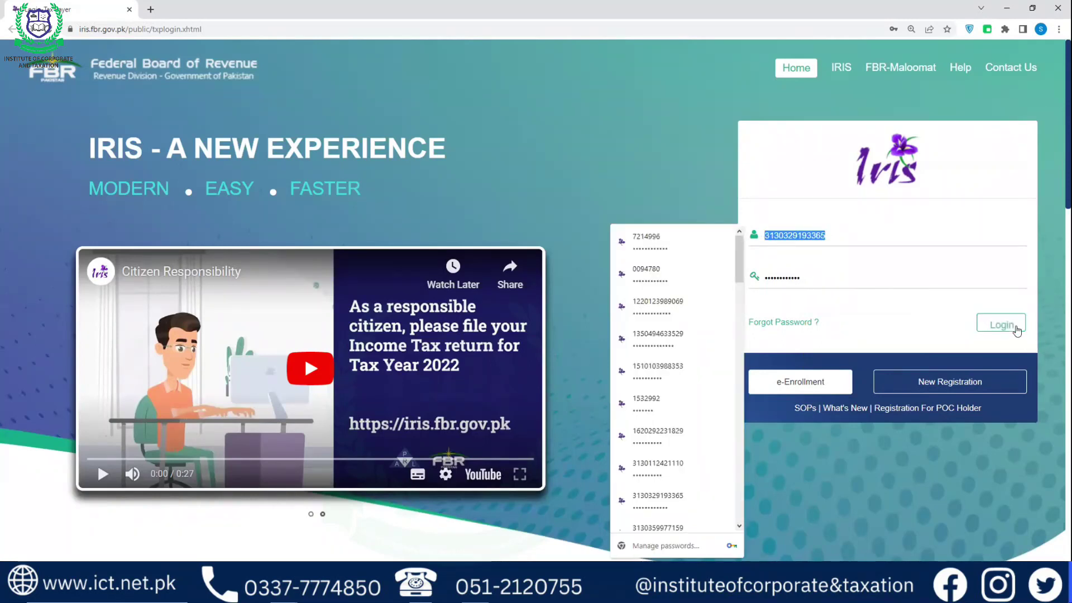
left_click(1009, 325)
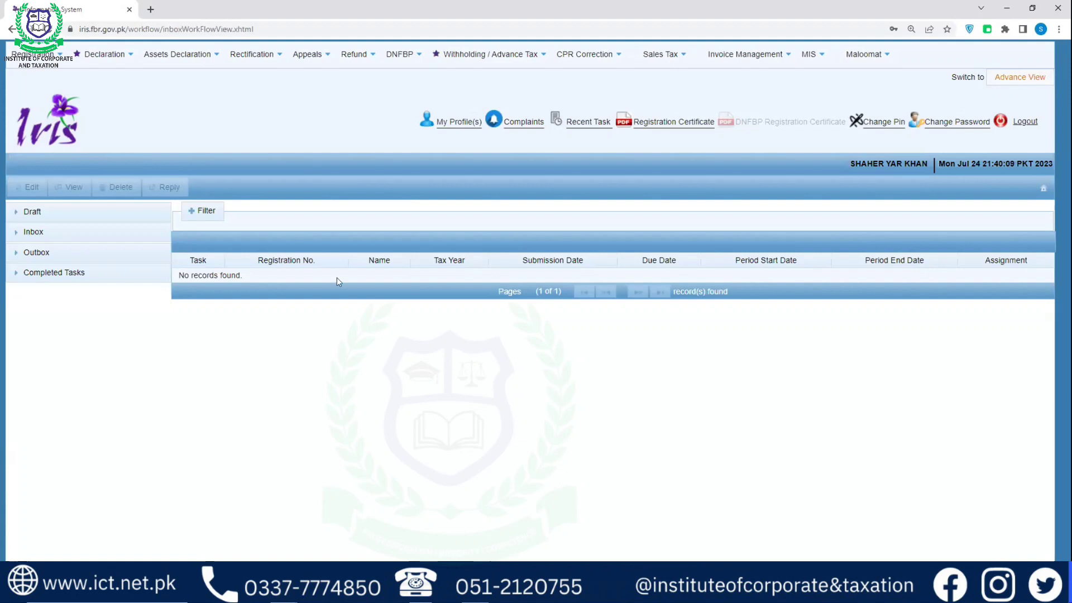
left_click(962, 124)
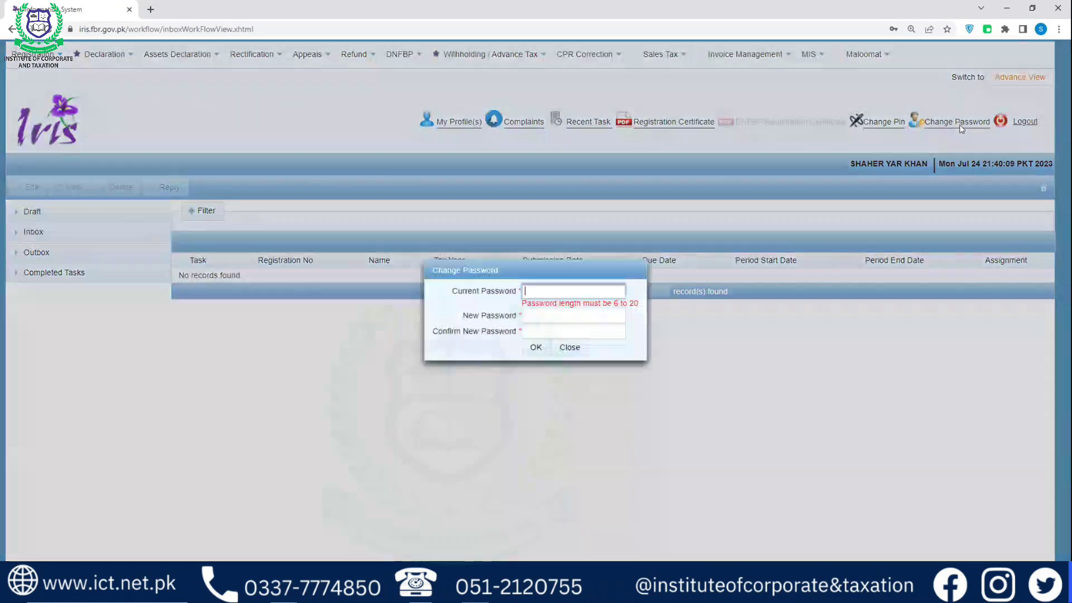
left_click(542, 289)
left_click(538, 324)
key("Tab")
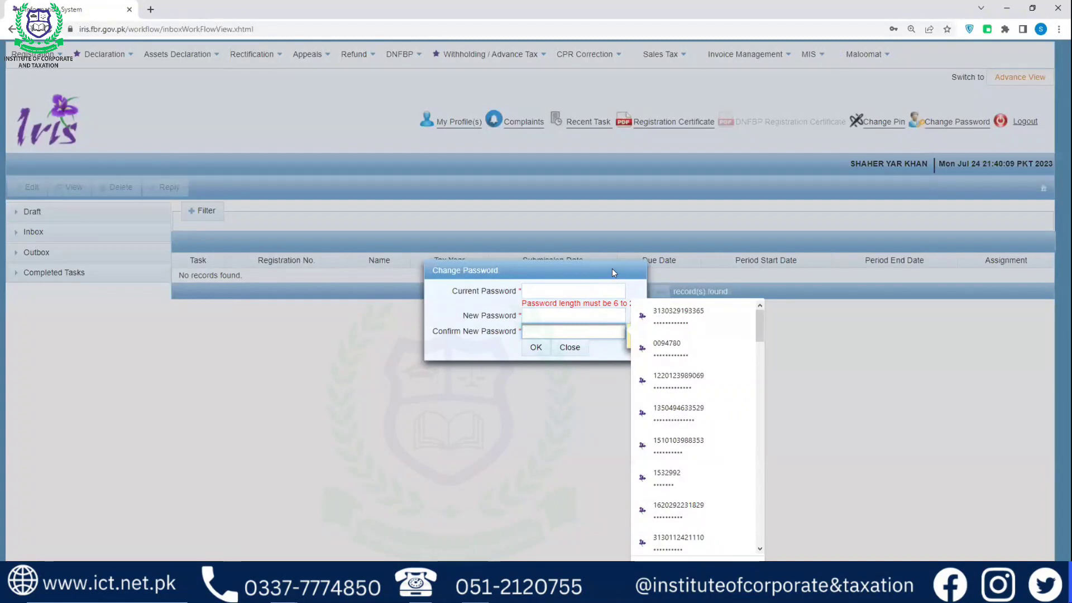
left_click(560, 347)
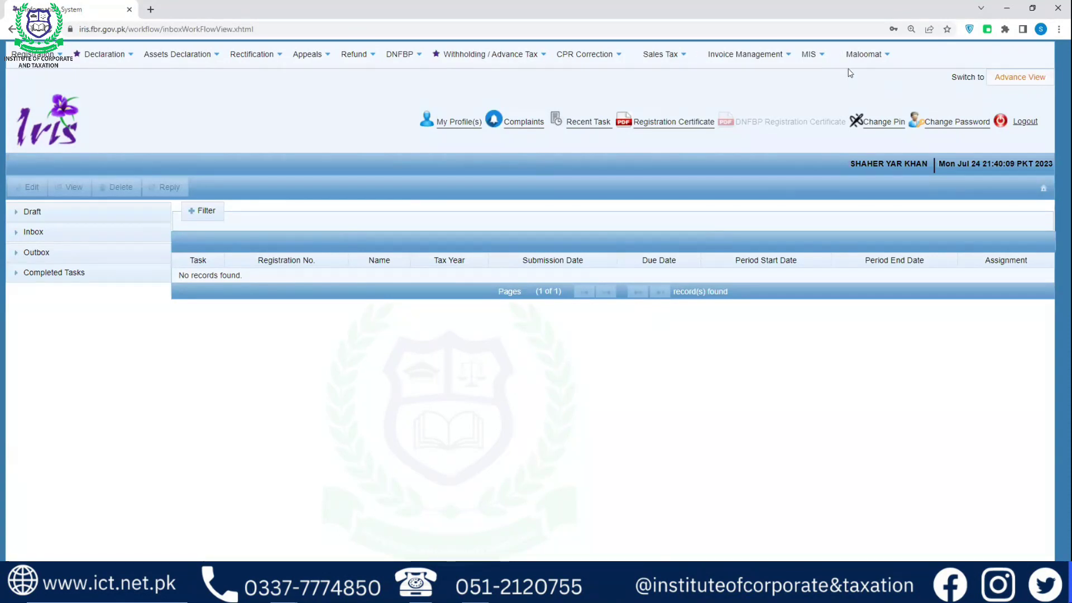
Expand Completed Tasks and list Registration(2): the 181 registration form and its grant order
left_click(105, 279)
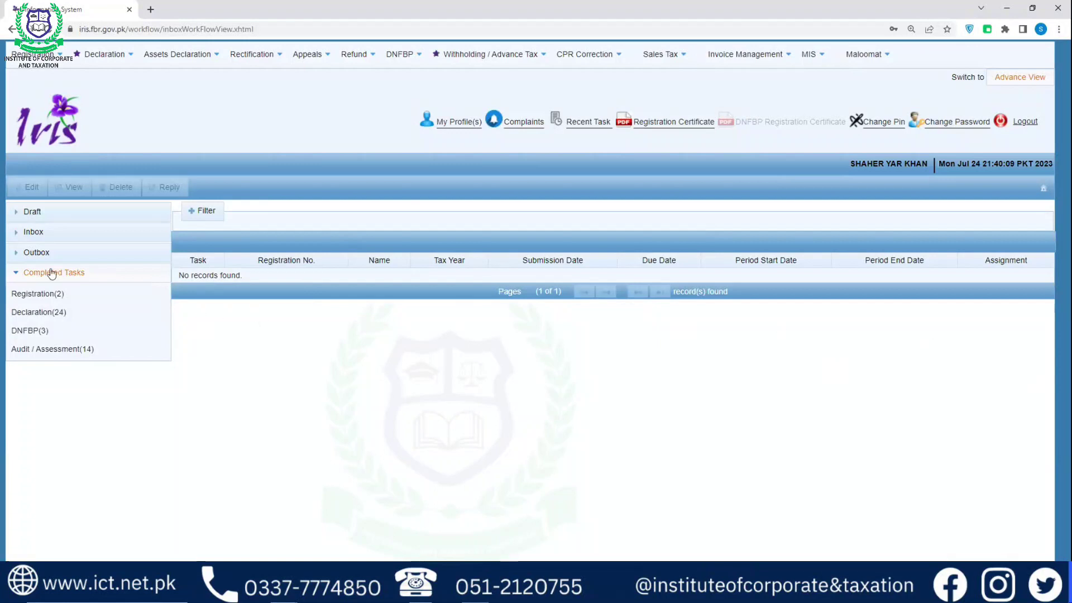
left_click(33, 274)
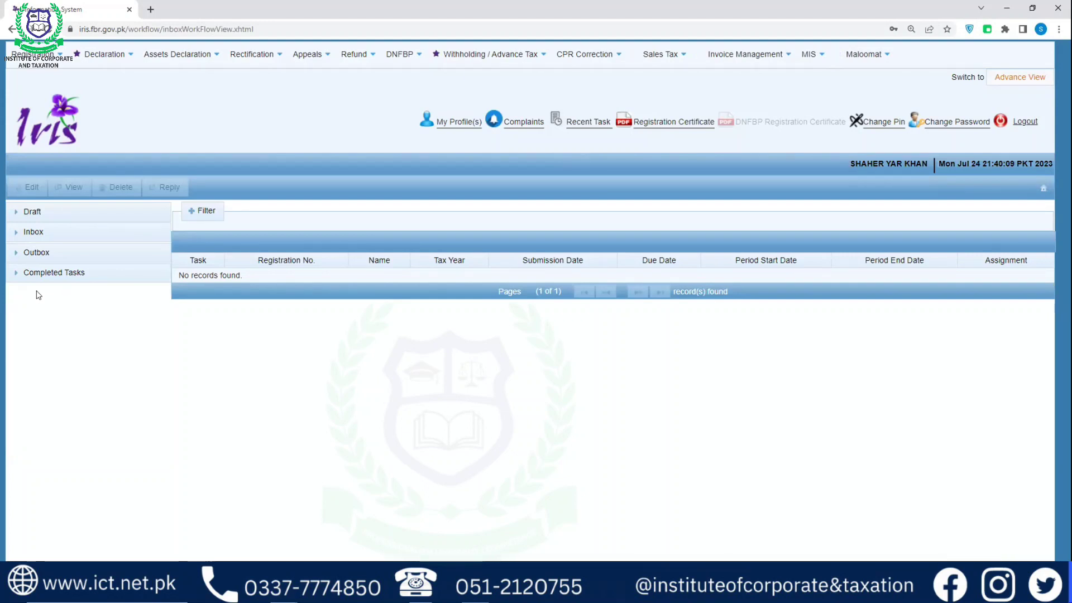
left_click(39, 273)
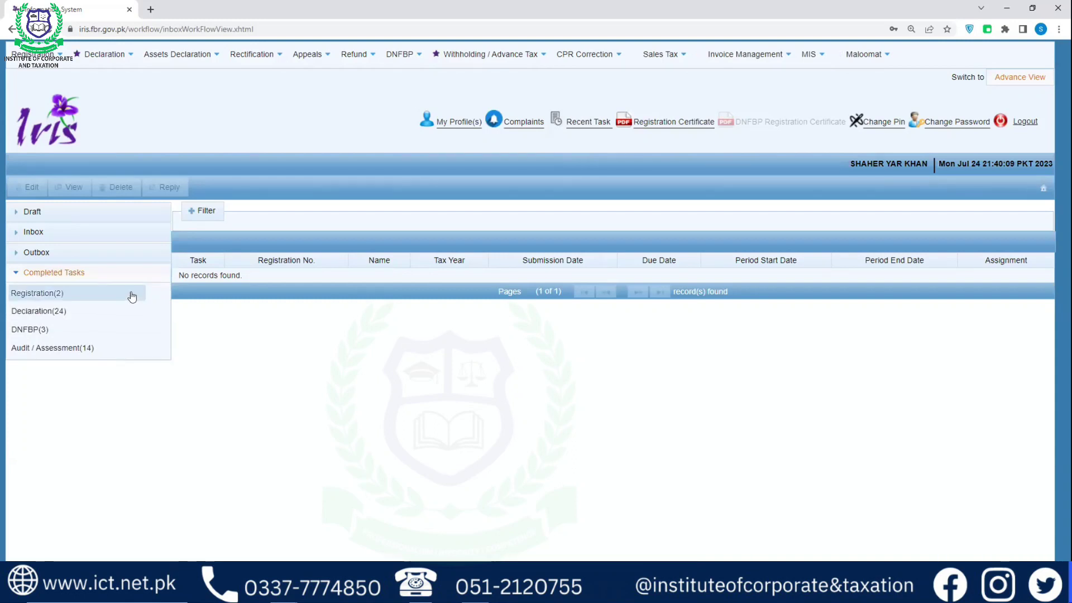
left_click(18, 273)
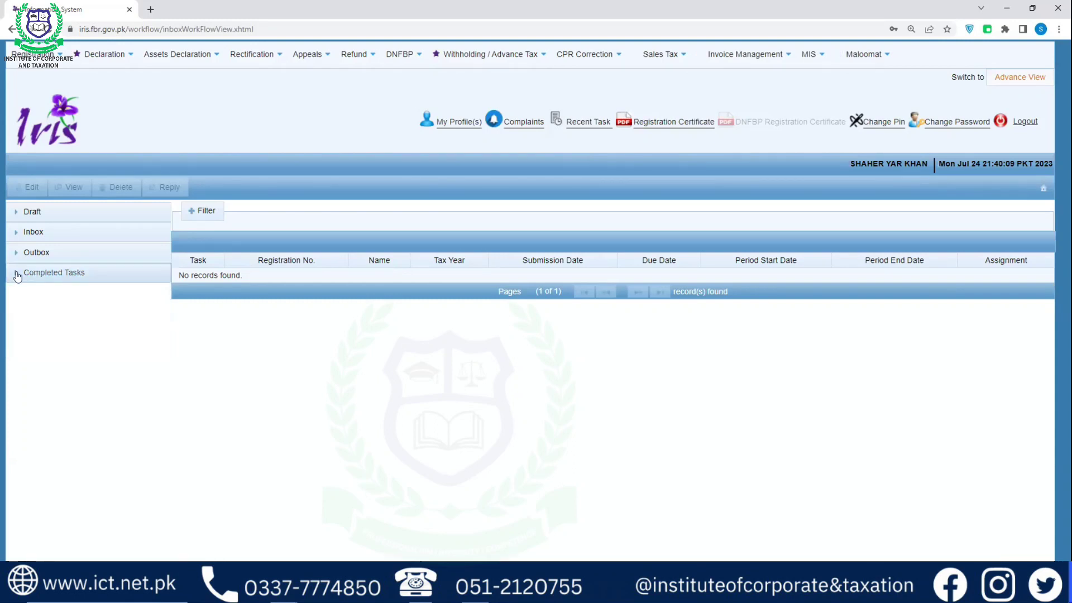
left_click(17, 275)
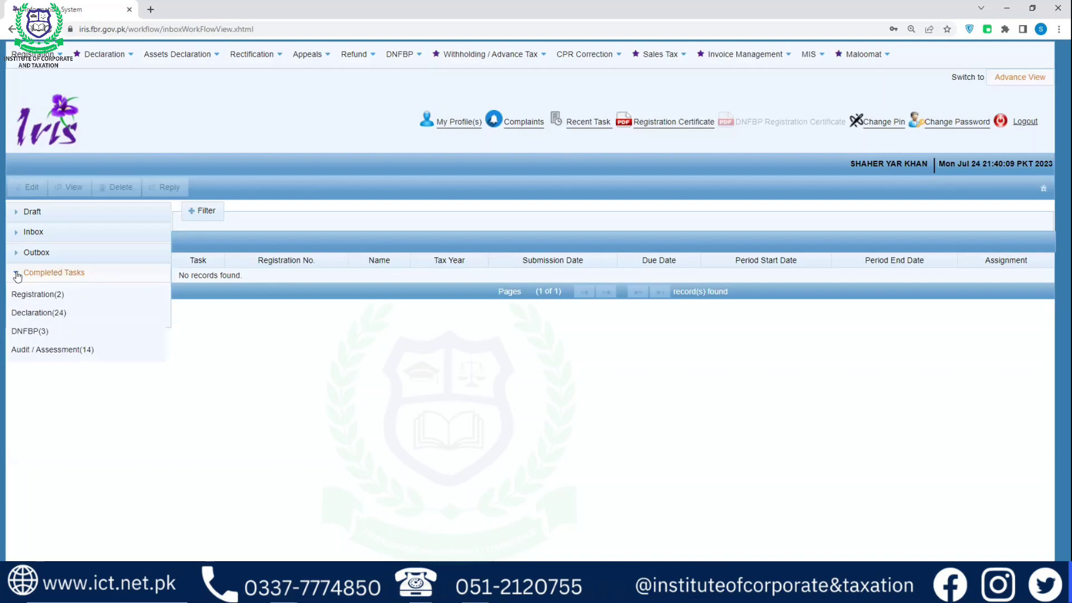
left_click(51, 294)
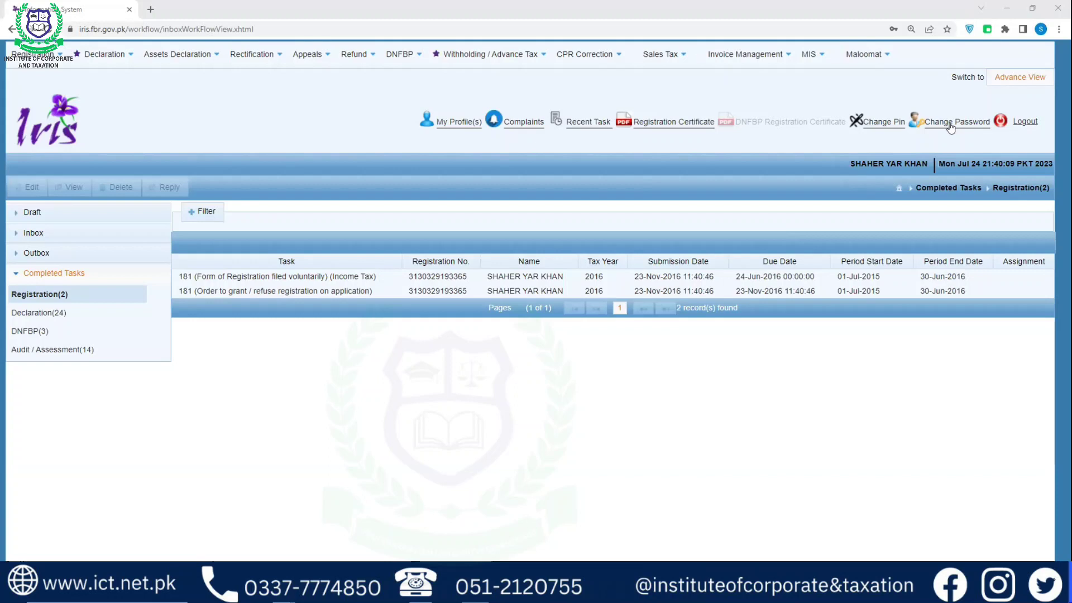
left_click(950, 123)
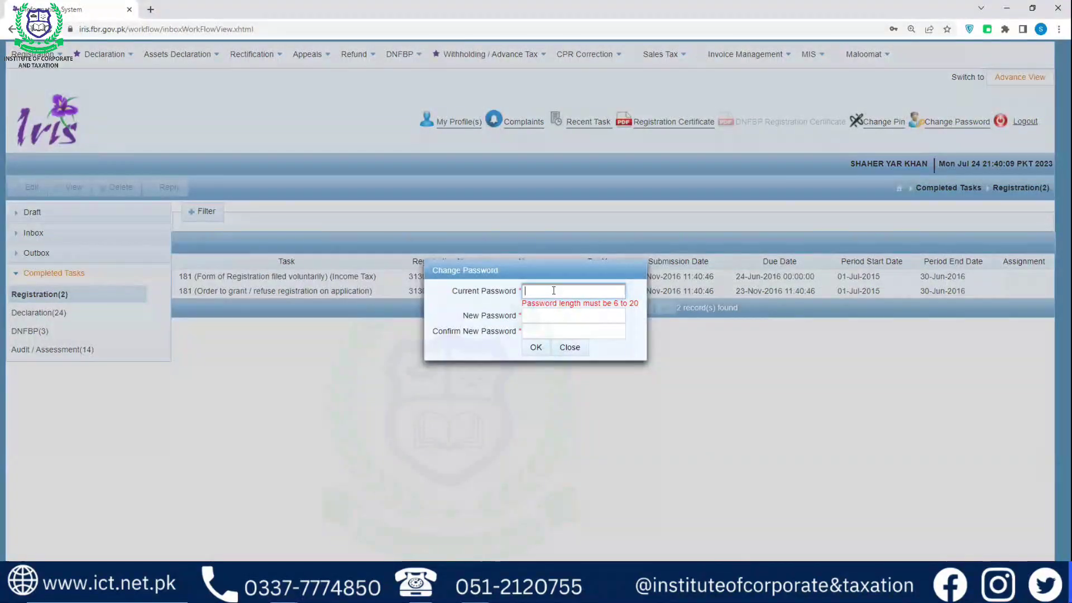
left_click(578, 352)
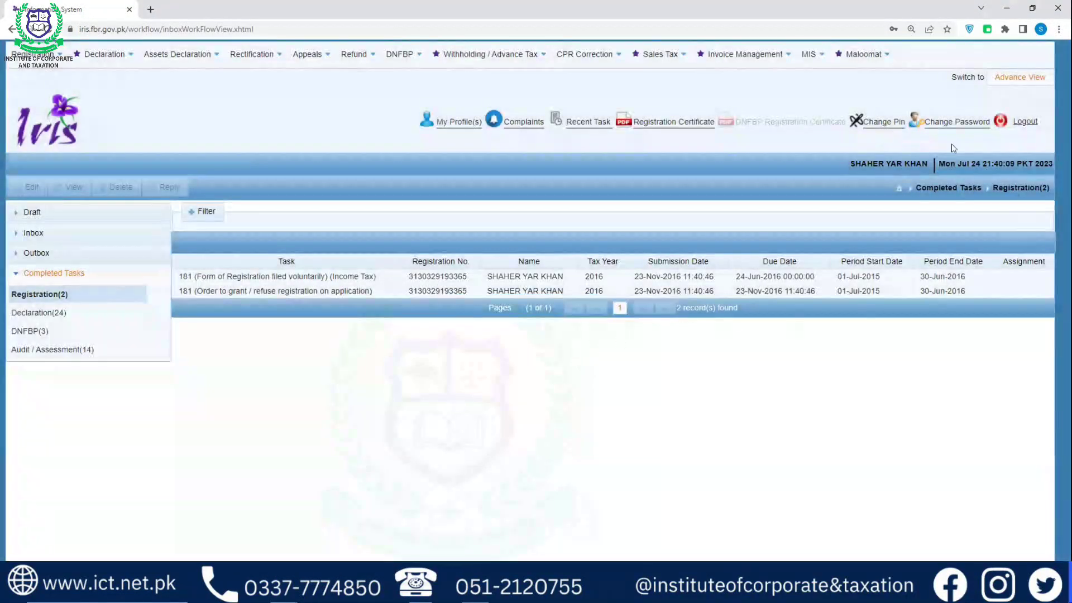
Enter and confirm a new account PIN, submit it, and update the browser's saved password
left_click(884, 123)
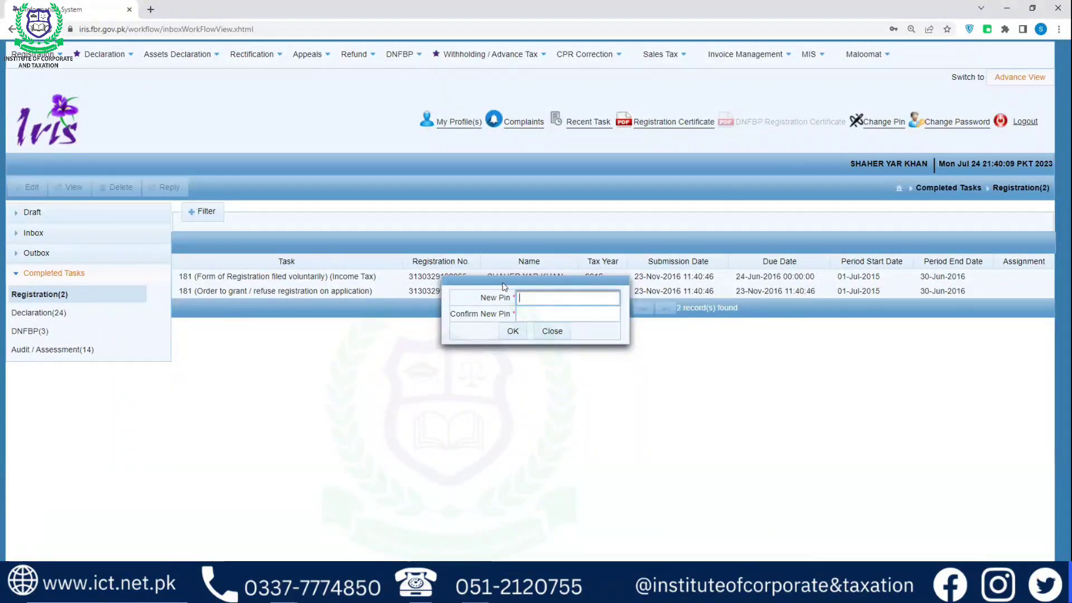
type("•••")
key("Tab")
type("••••")
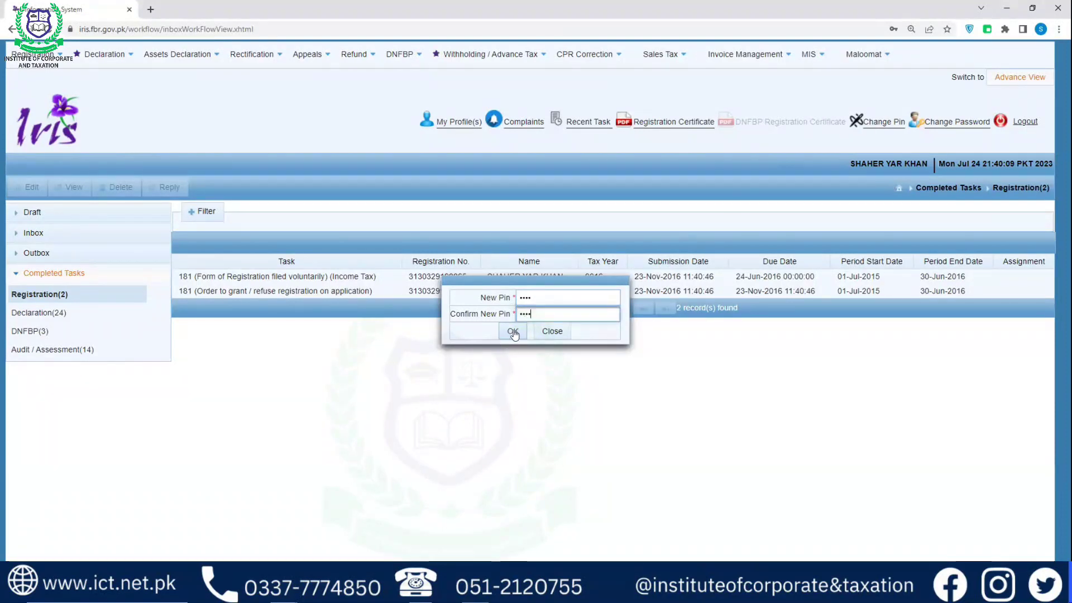
left_click(512, 333)
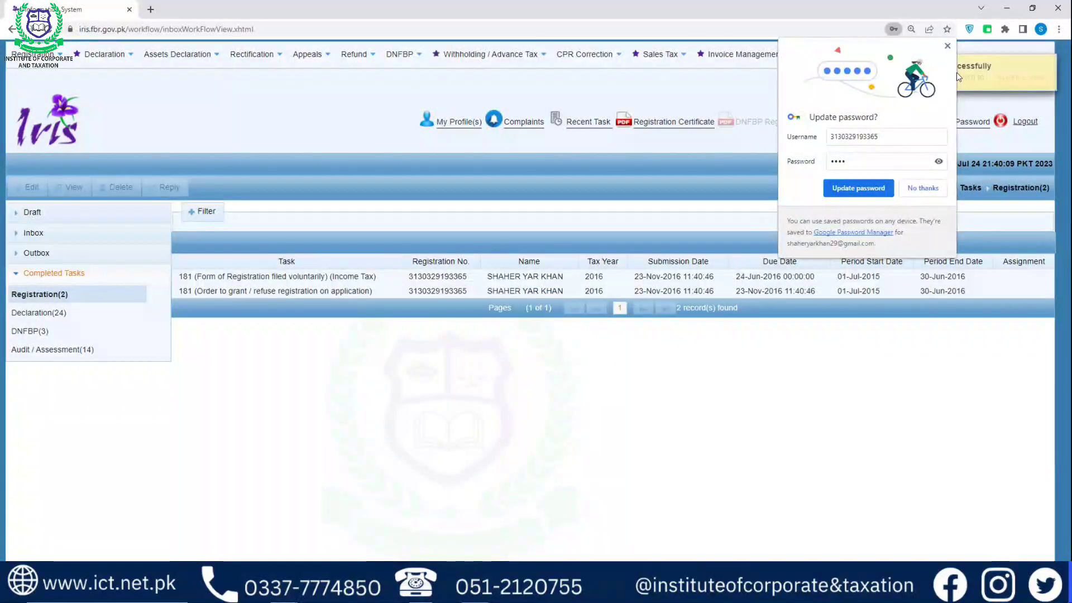
left_click(858, 188)
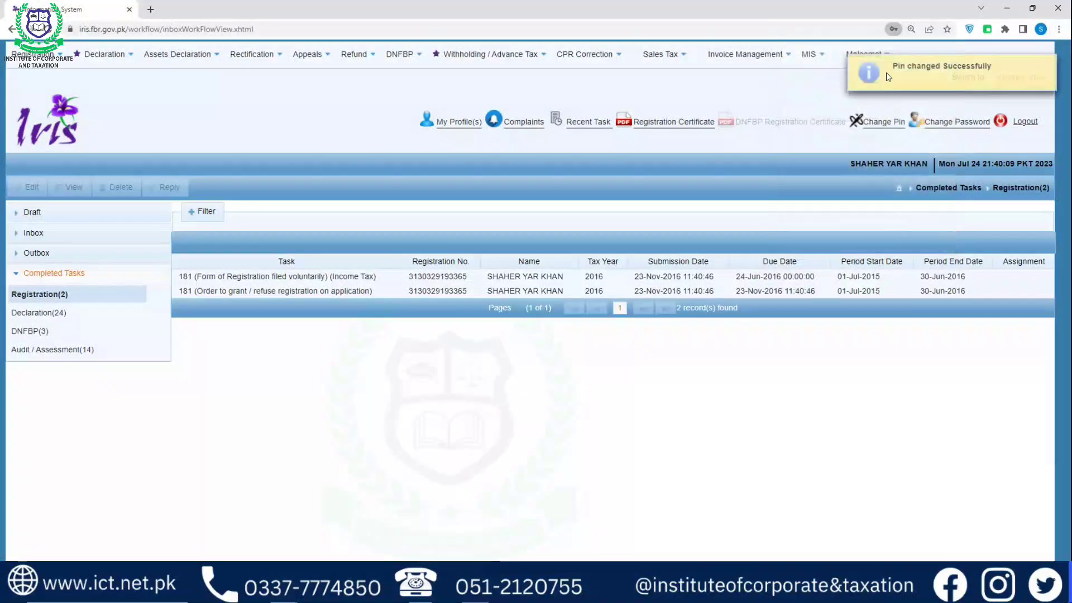
Resubmit the new PIN with matching confirmation, then dismiss the browser prompt and success notice
left_click(881, 126)
type("1234")
key("Tab")
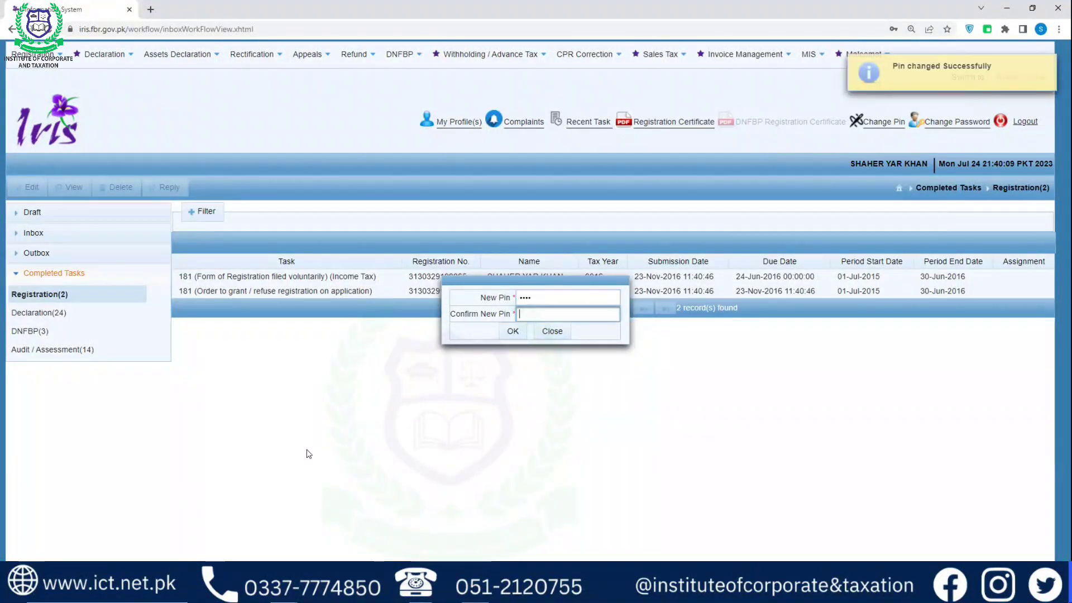
type("1234")
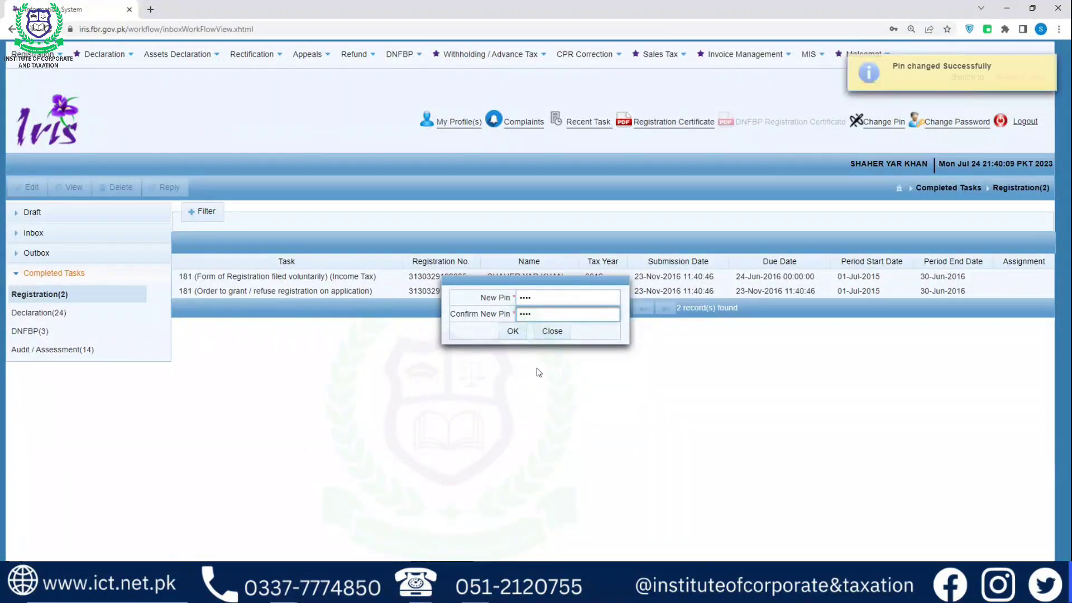
left_click(512, 331)
left_click(949, 46)
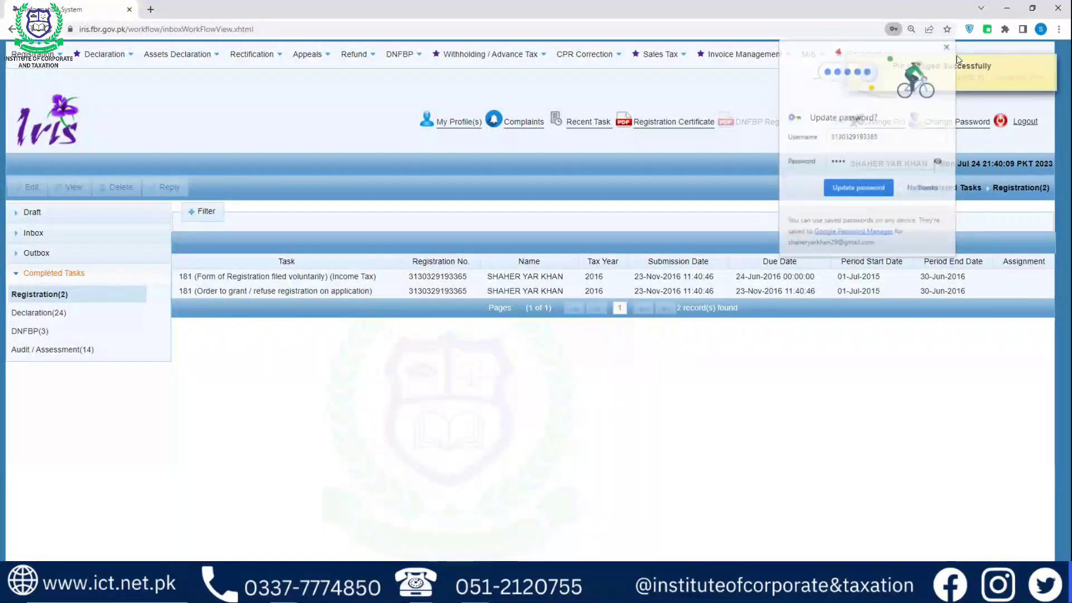
left_click(1048, 66)
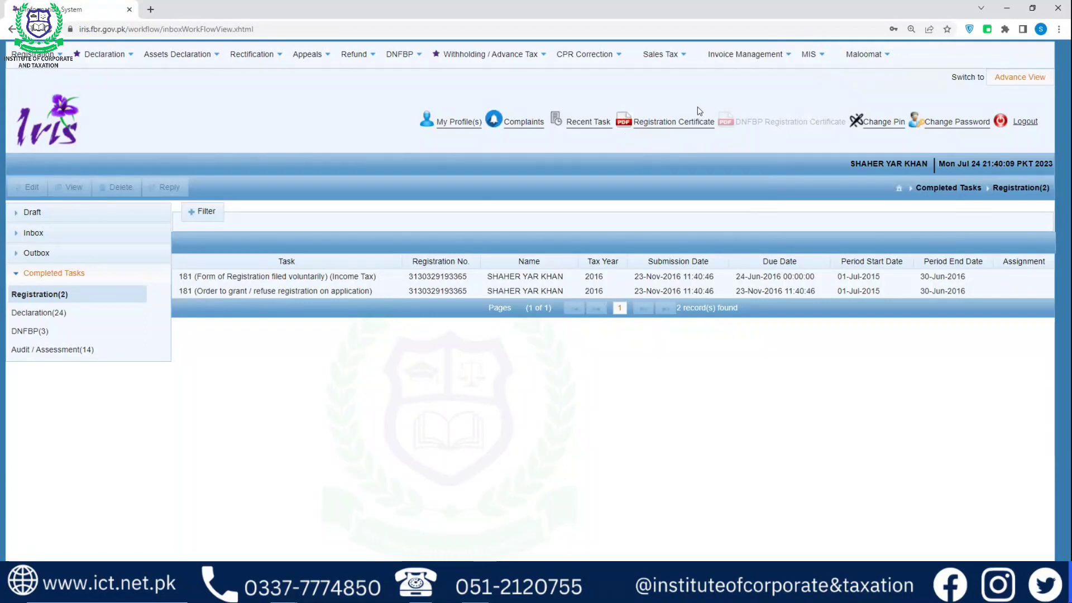
Review the registration certificate PDF, noting RTO ISLAMABAD and 23-Nov-2016, then return to IRIS
left_click(681, 124)
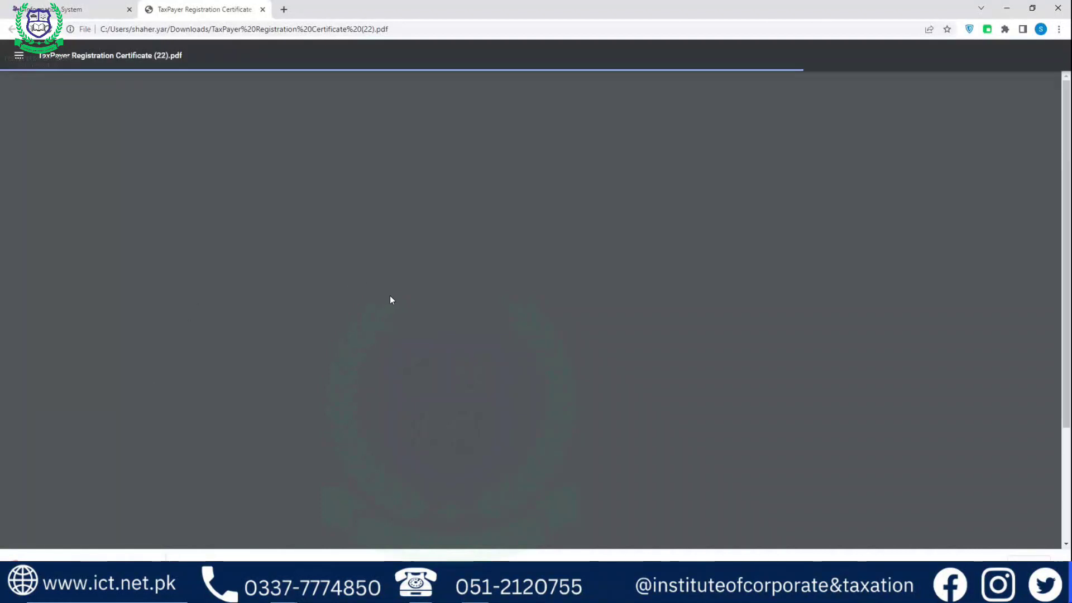
scroll(434, 299, "down", 3)
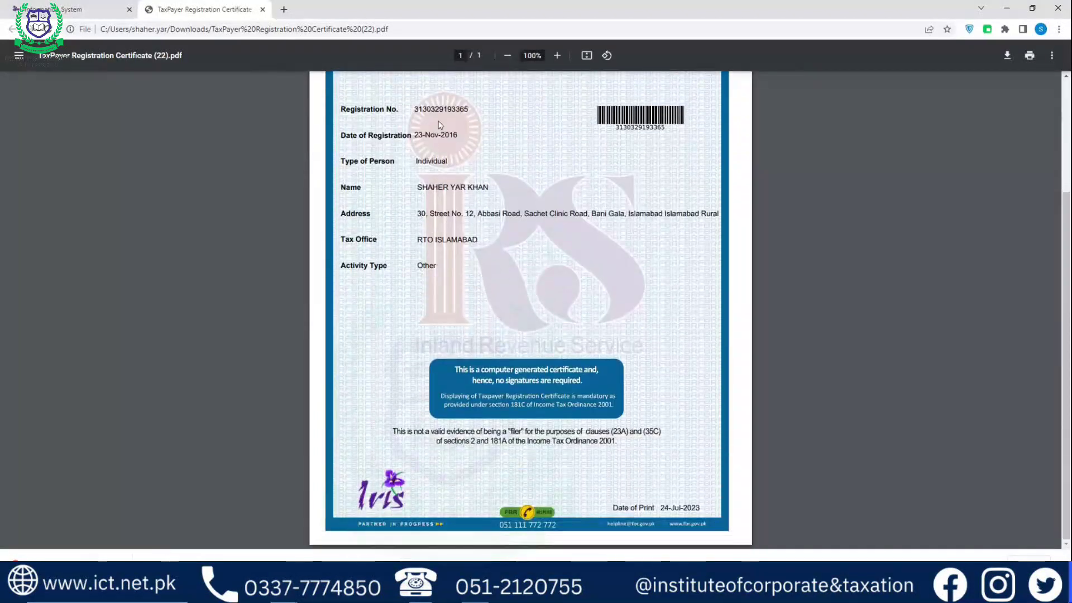
scroll(557, 228, "up", 1)
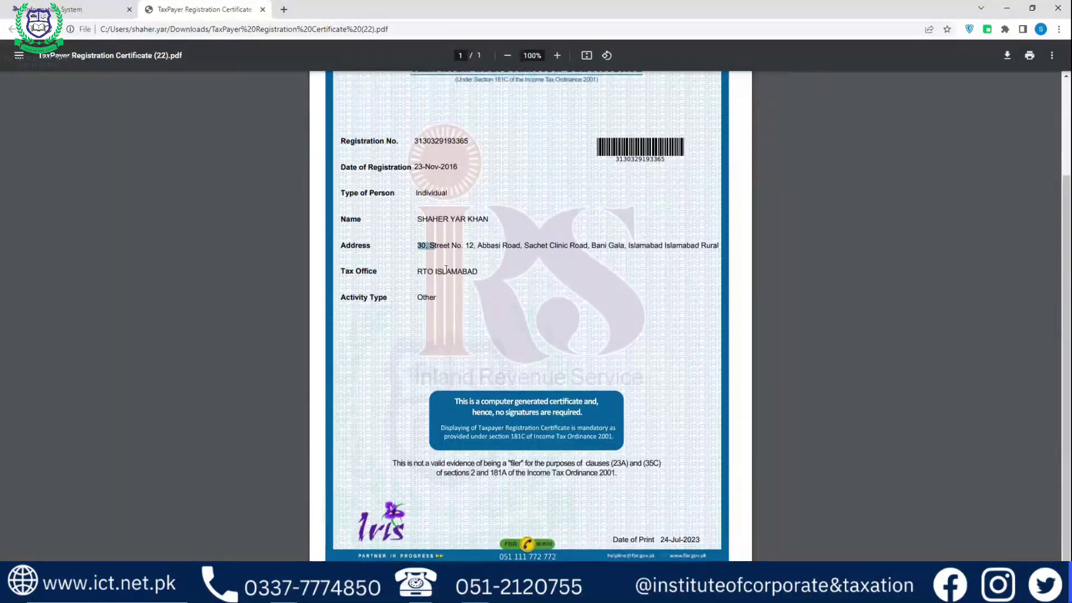
left_click_drag(450, 270, 479, 271)
left_click_drag(420, 195, 461, 166)
scroll(464, 409, "up", 3)
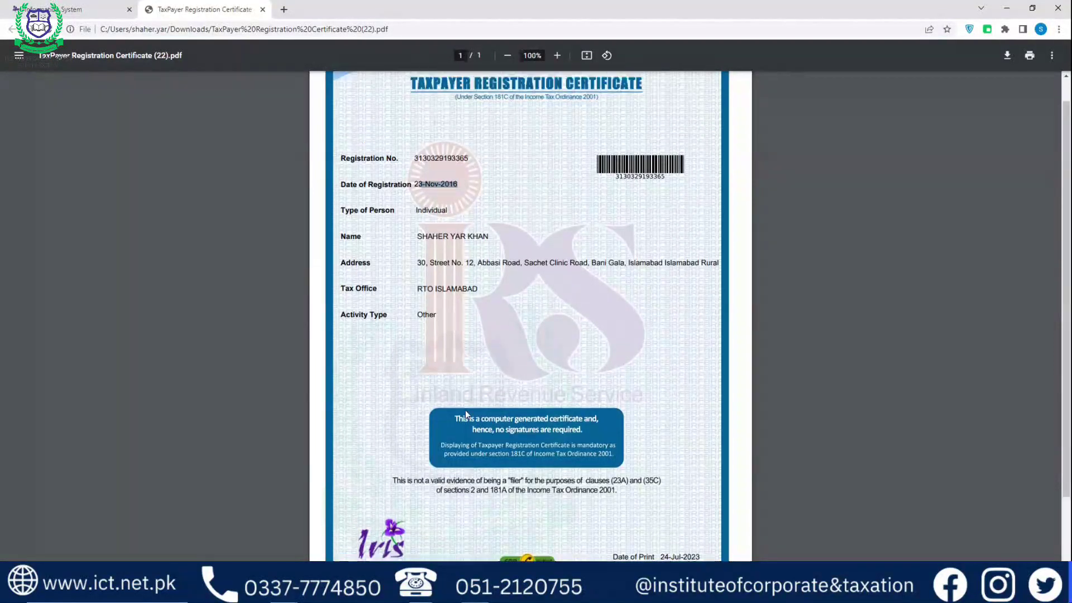
left_click(103, 10)
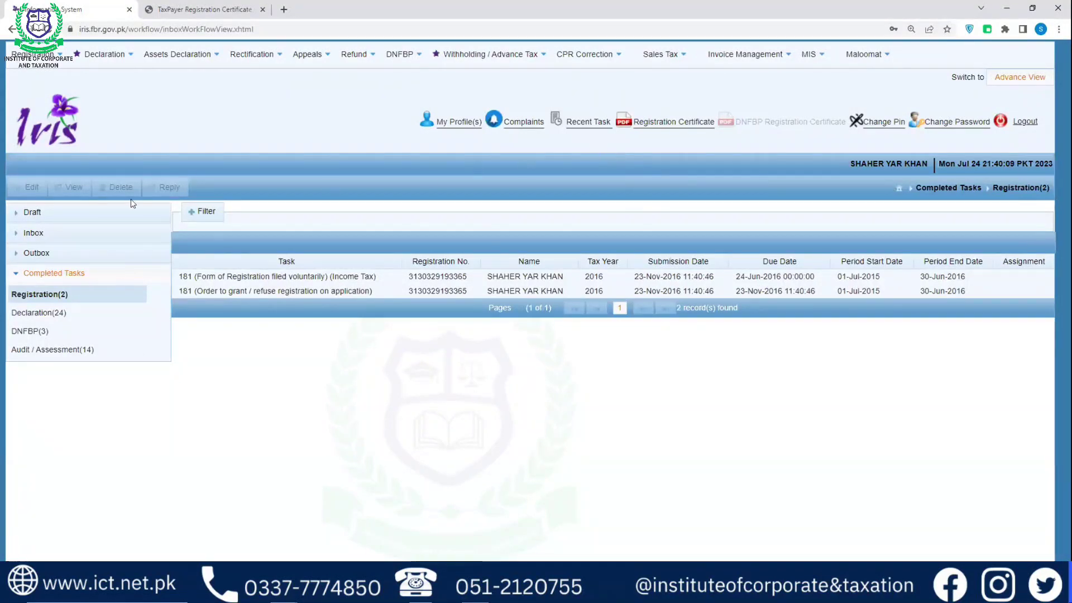
Log out of IRIS, skipping the feedback form and closing the scam warning notice
left_click(1022, 122)
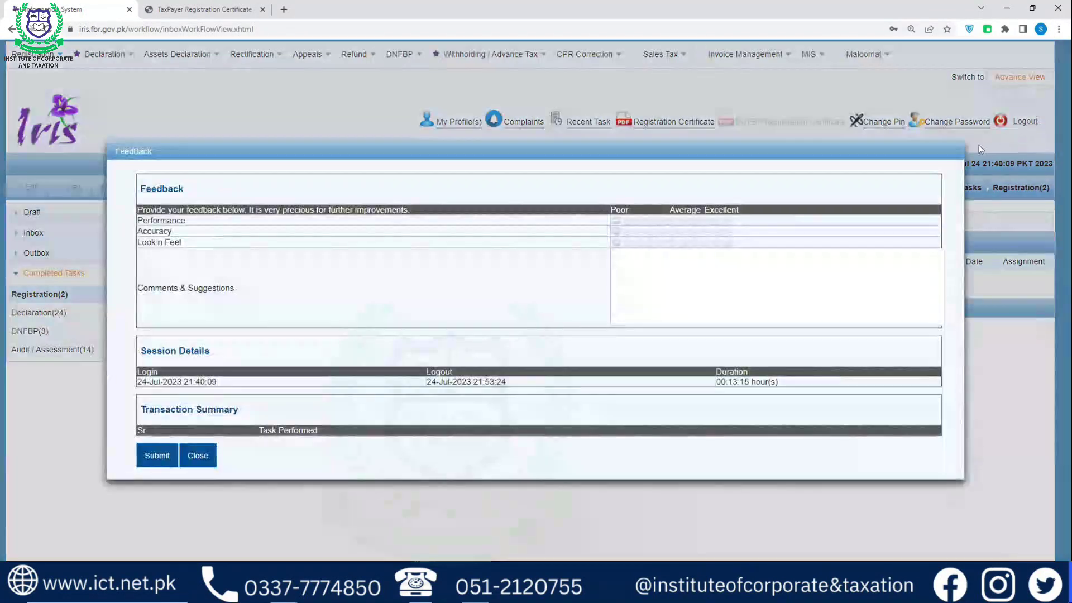
left_click(211, 453)
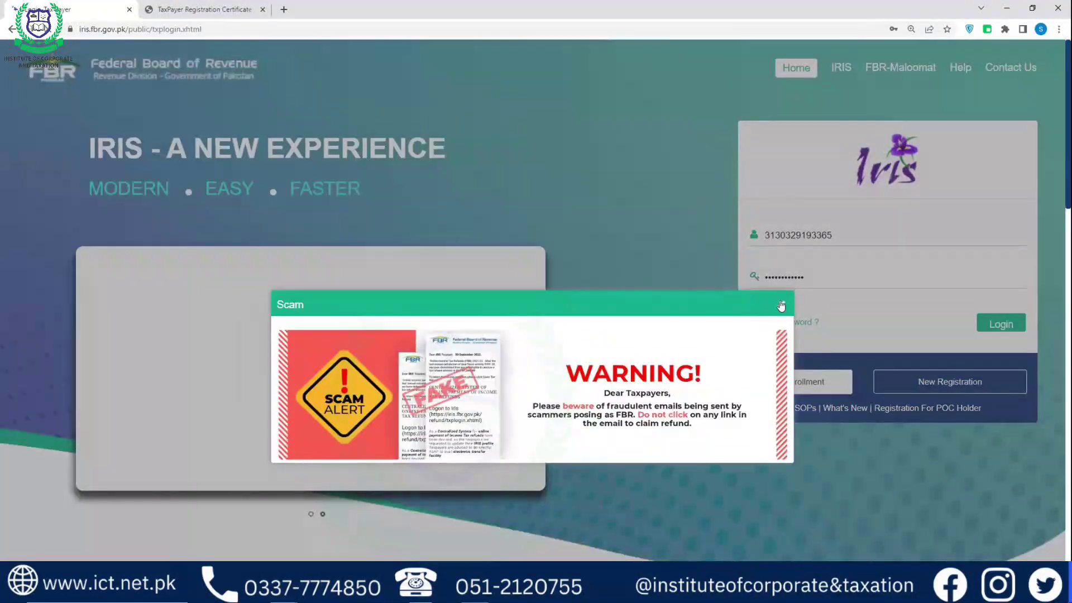
left_click(781, 305)
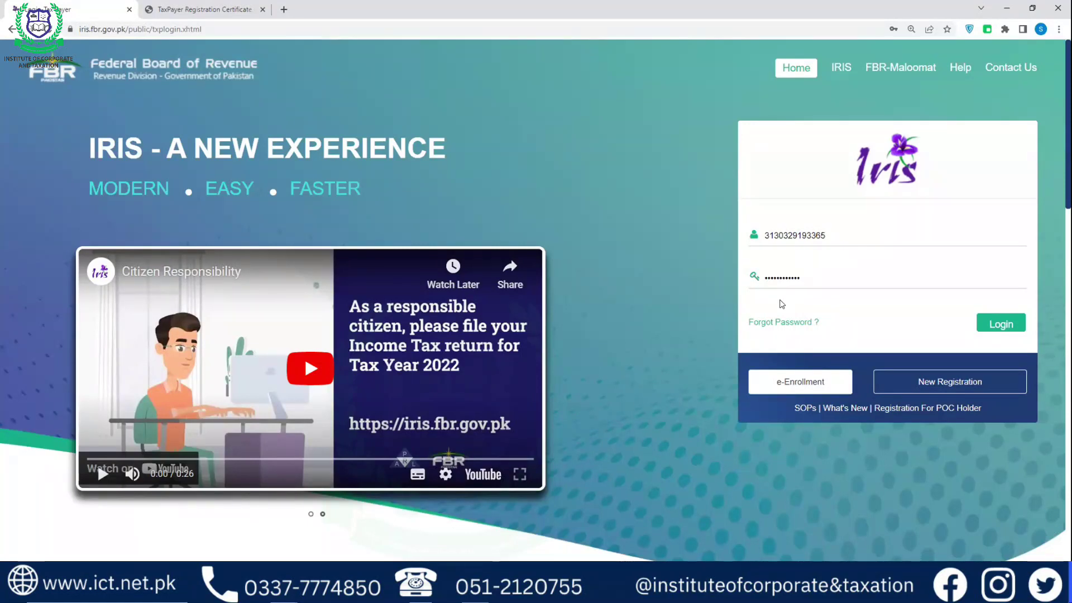
left_click(805, 383)
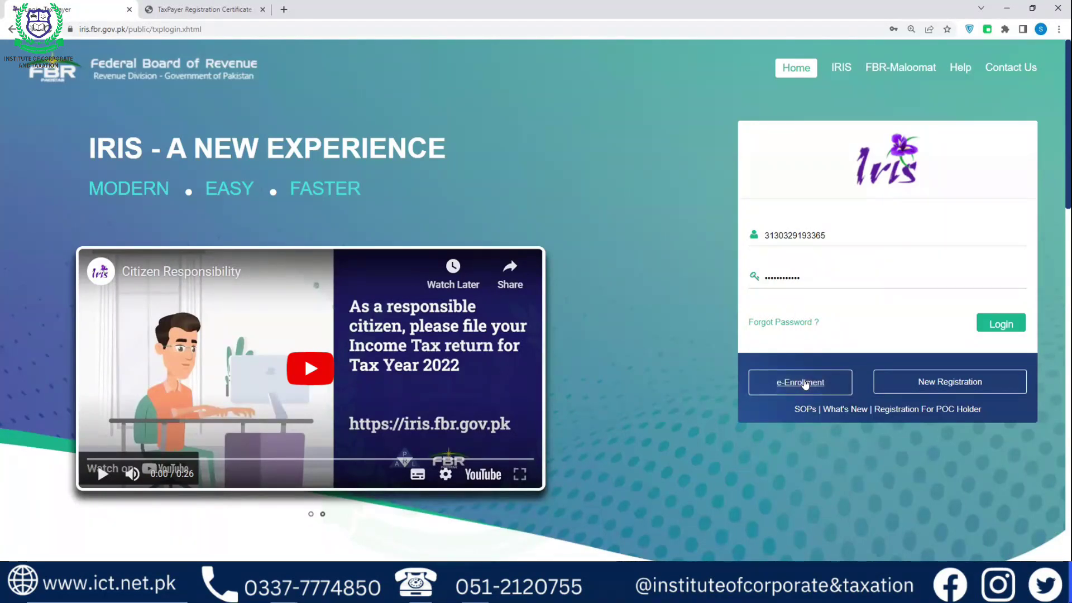
Start e-Enrollment with the taxpayer's CNIC, Mobilink as provider, and the cell number
left_click(804, 383)
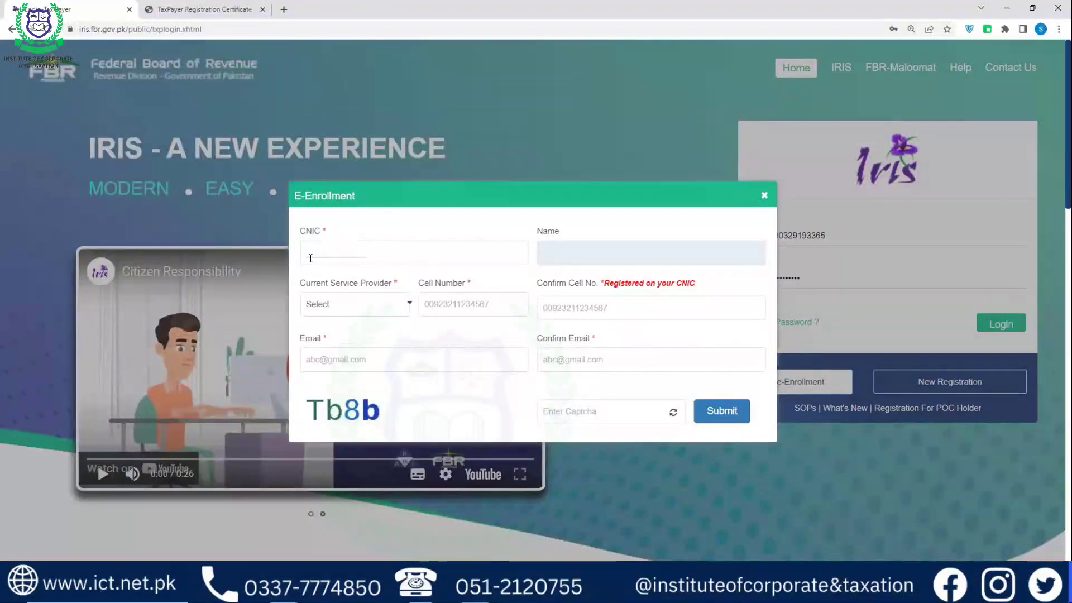
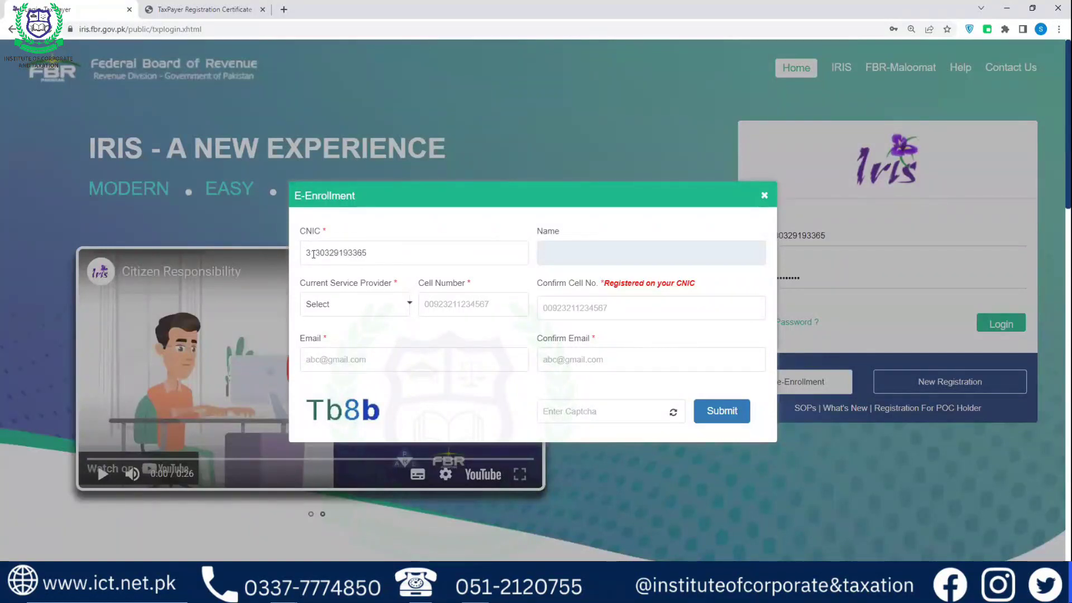
left_click(391, 308)
left_click(331, 344)
left_click(456, 306)
key("Tab")
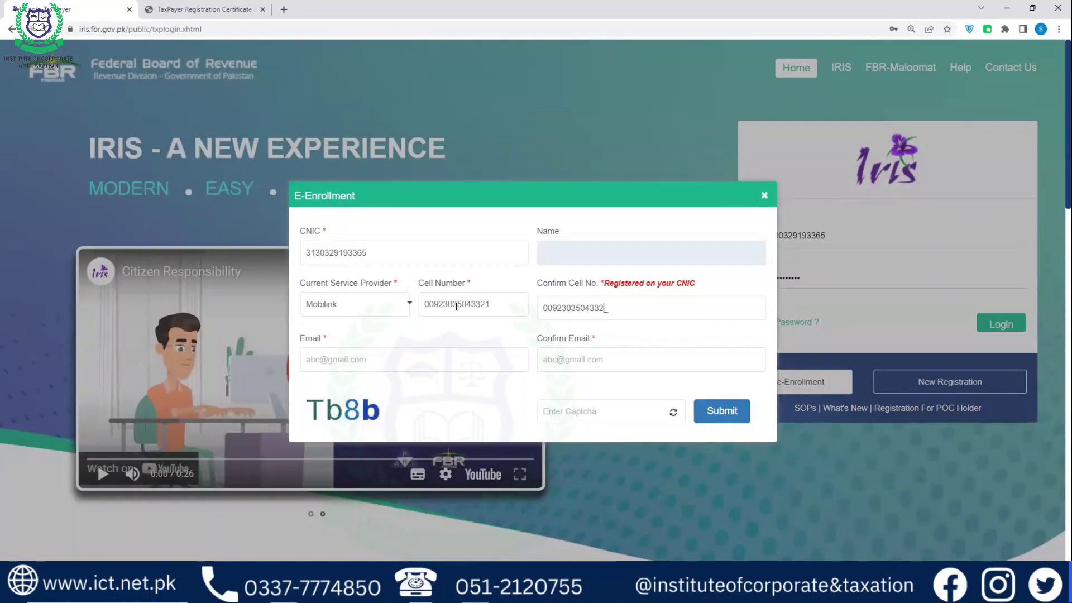
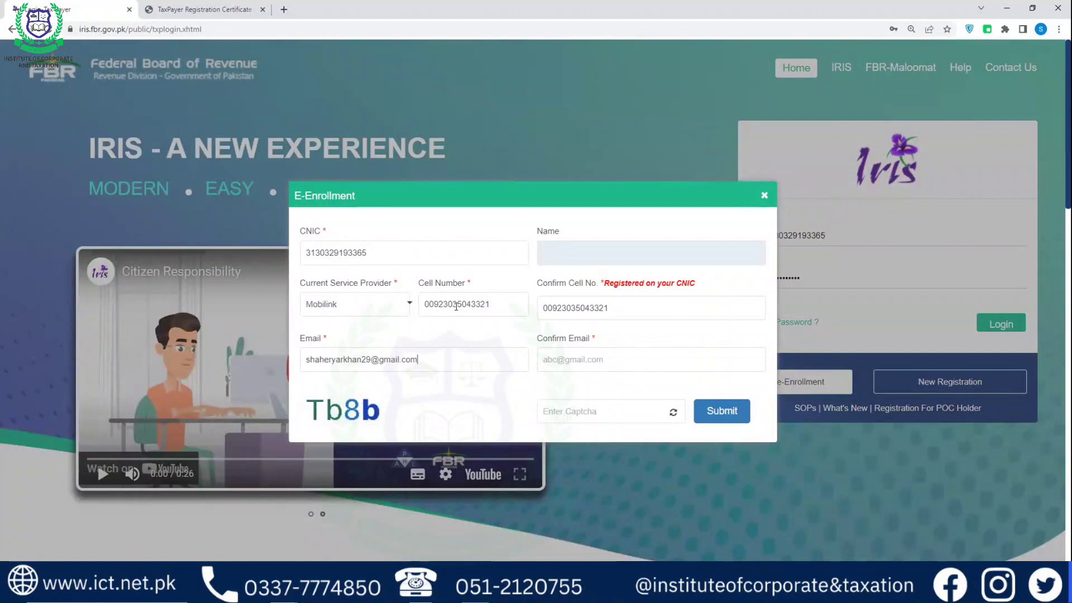
Confirm the cell number, enter and confirm the e-mail address, and type the captcha code
key("ctrl+a")
key("Tab")
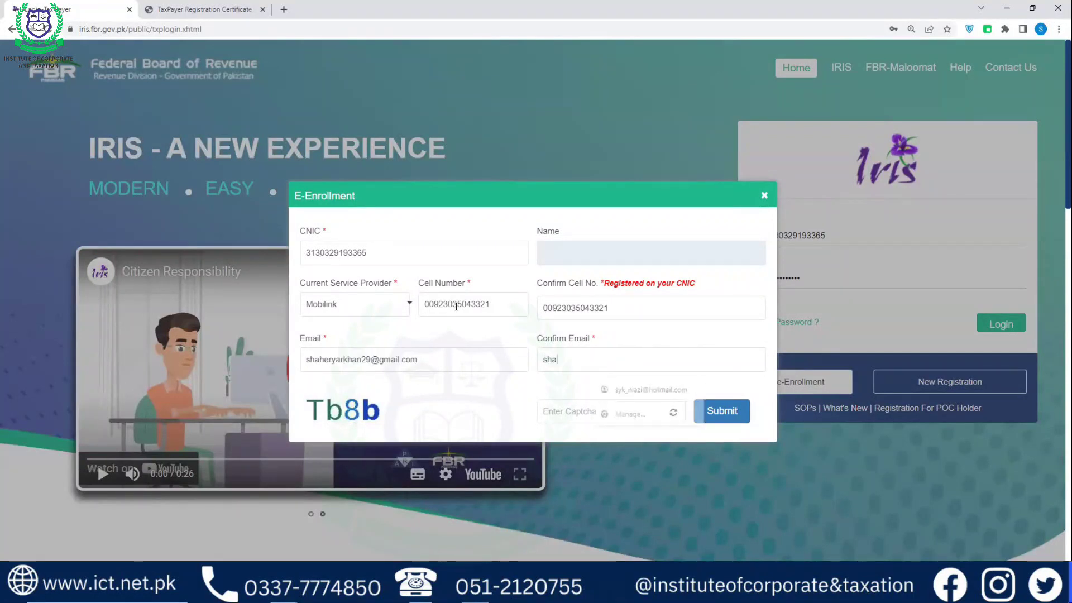
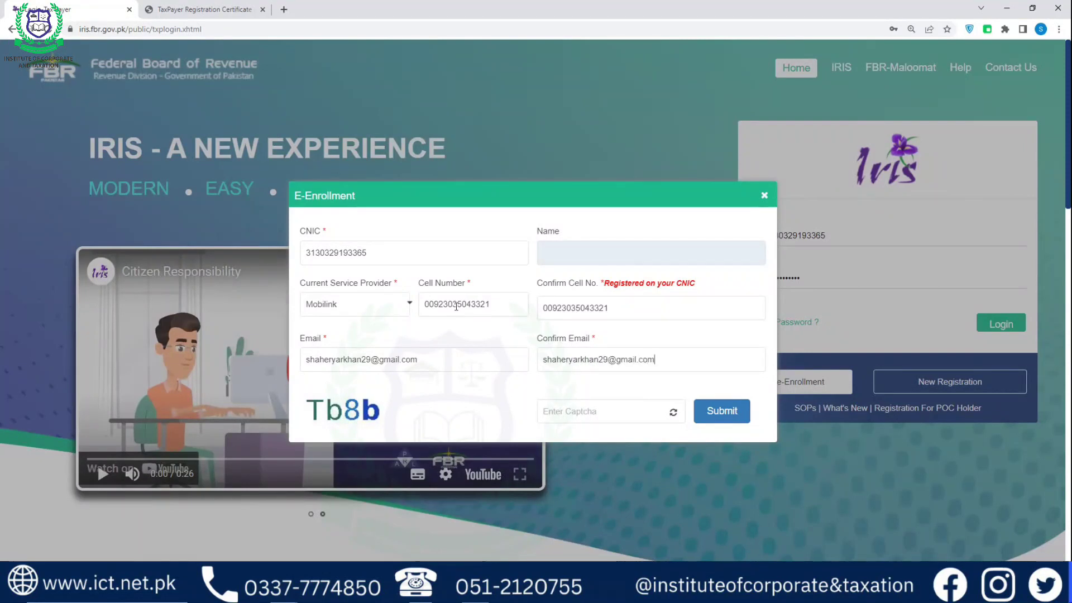
left_click(540, 403)
type("Tb8b")
Close the E-Enrollment dialog without submitting, returning to the filled login page
left_click(765, 196)
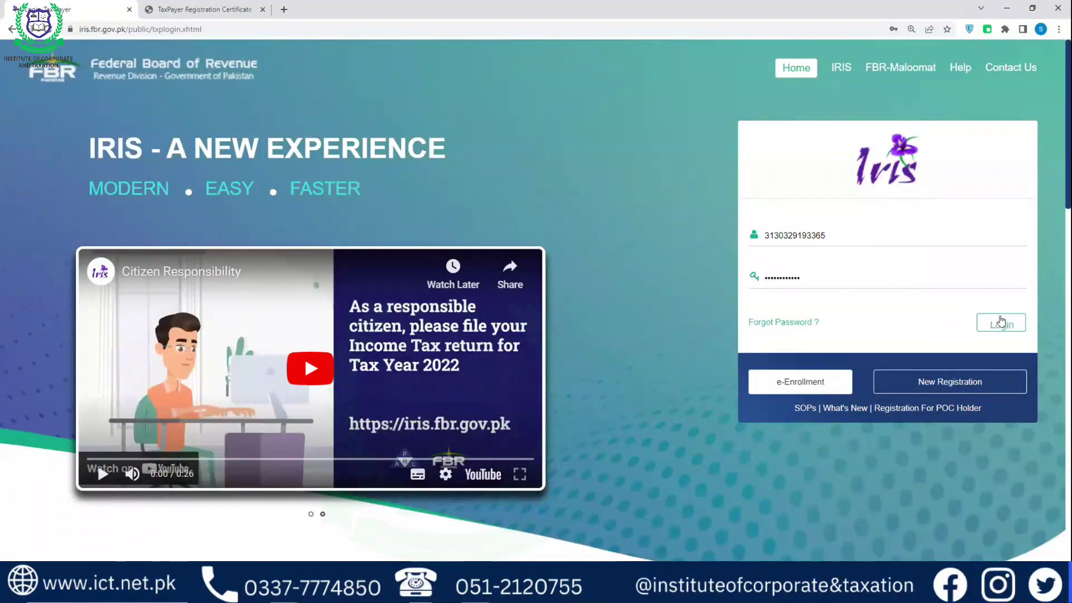
Log back in to IRIS and open a new browser tab
left_click(999, 320)
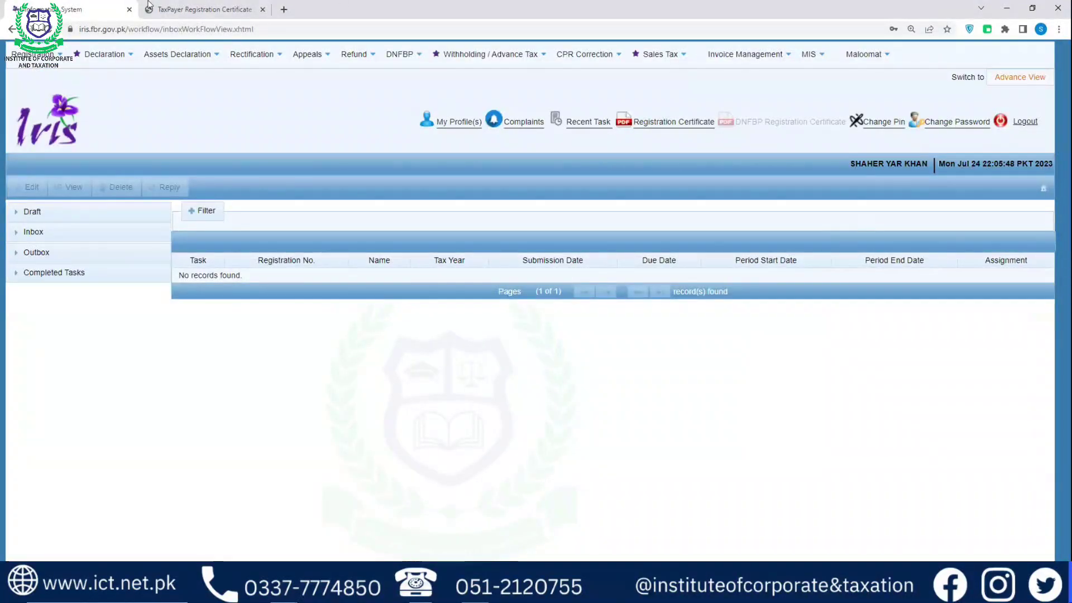
left_click(286, 8)
Go to fbr.gov.pk and open the Online Verification Portal from Online Services
type("fbr")
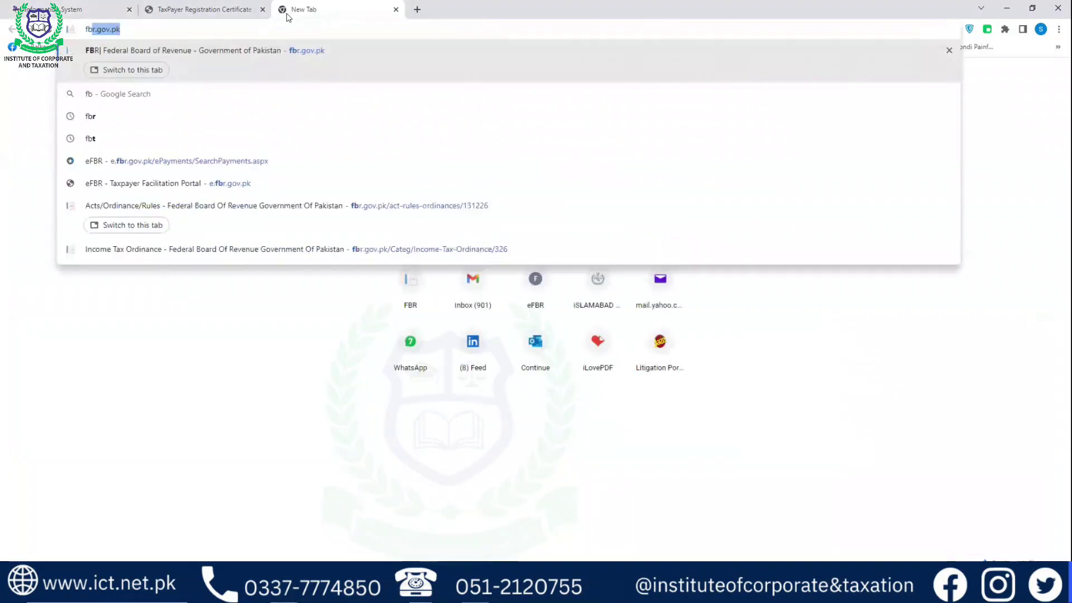
left_click(206, 49)
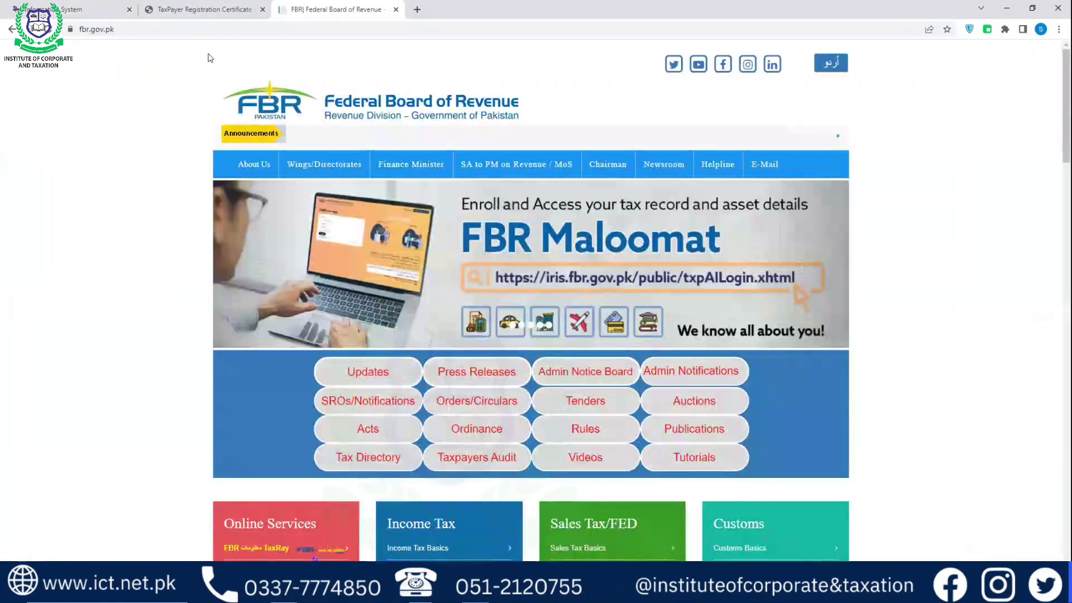
scroll(331, 108, "down", 4)
scroll(332, 109, "down", 1)
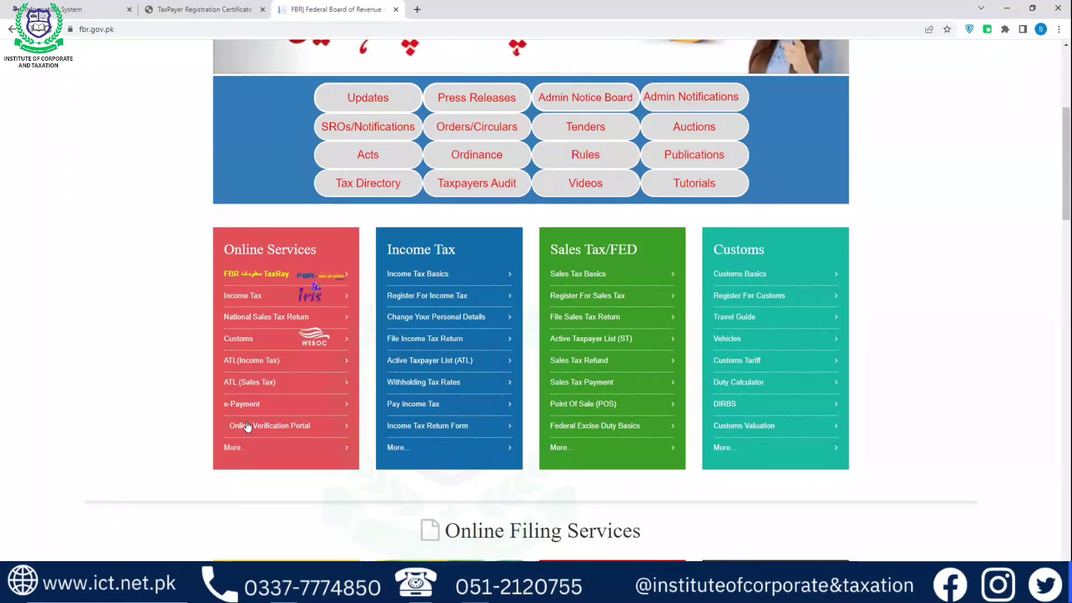
left_click(248, 427)
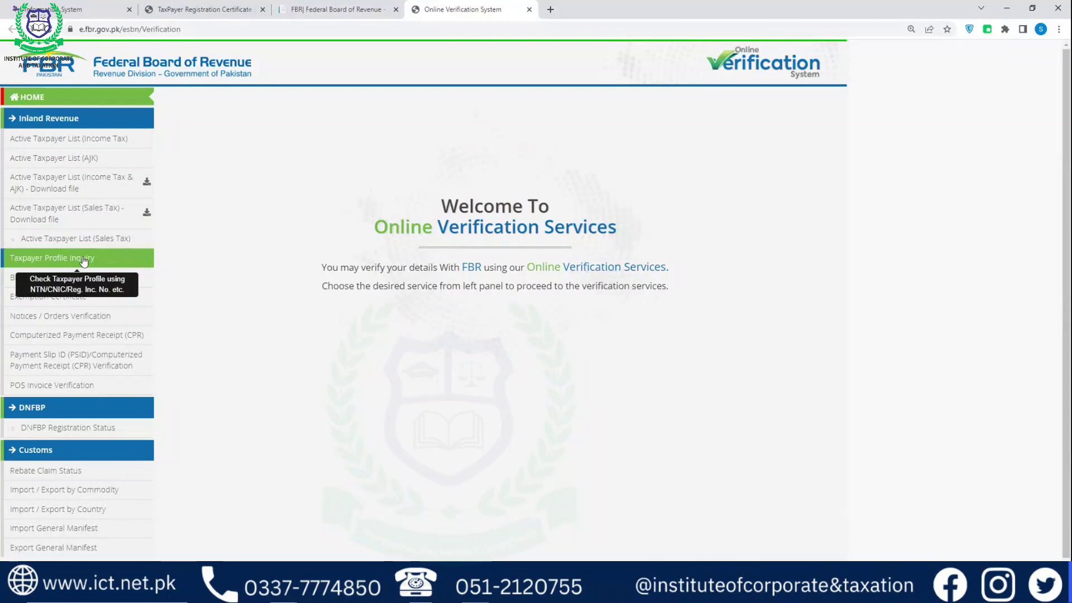
Run a CNIC Taxpayer Profile Inquiry, showing Income Tax Active under RTO ISLAMABAD
left_click(84, 260)
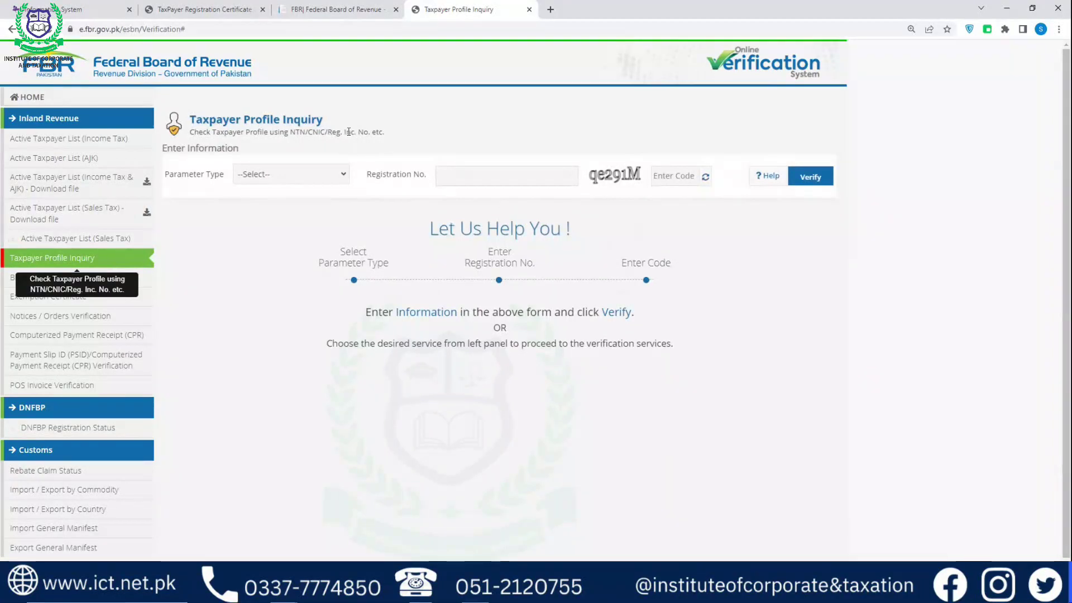
left_click(343, 176)
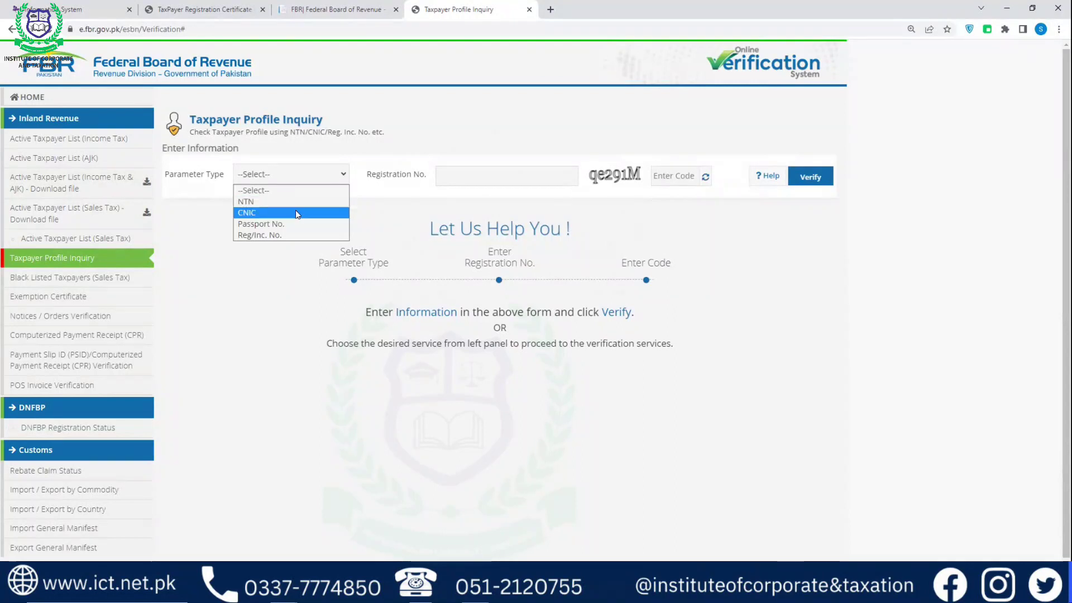
left_click(295, 212)
left_click(449, 177)
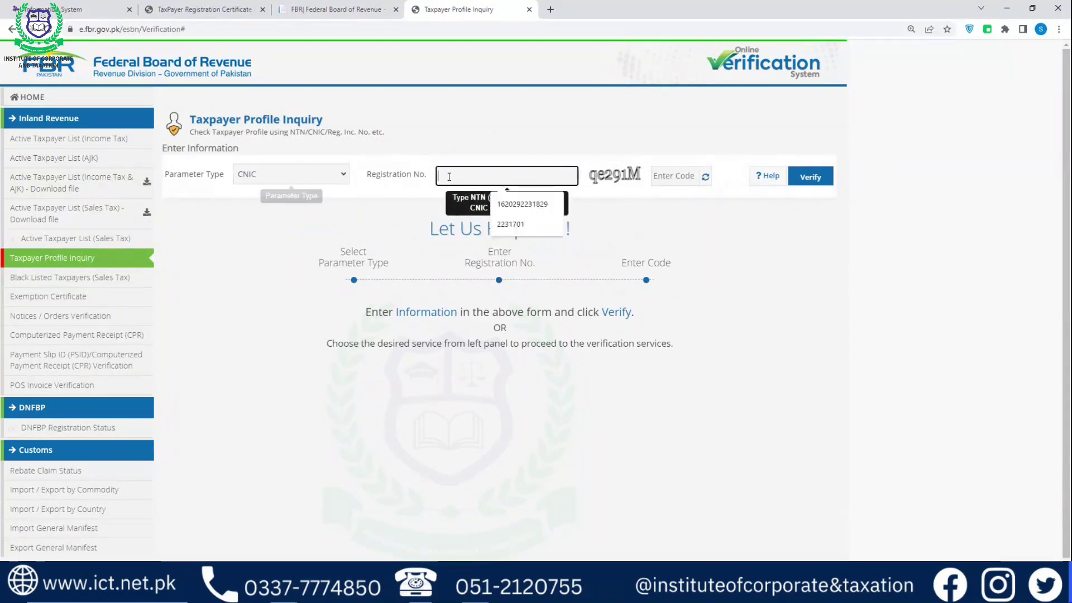
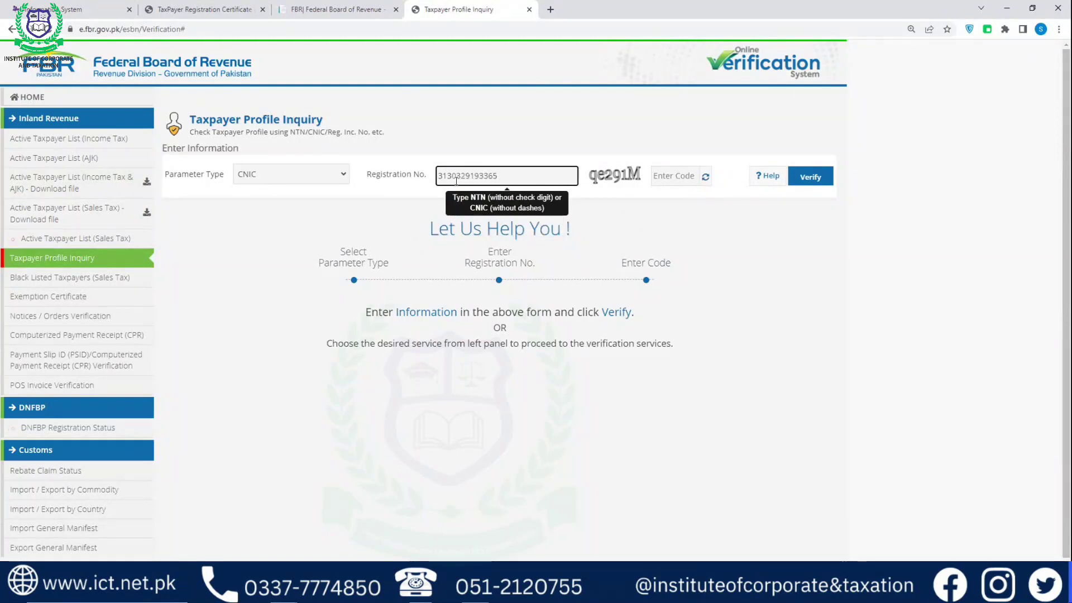
key("Tab")
type("q")
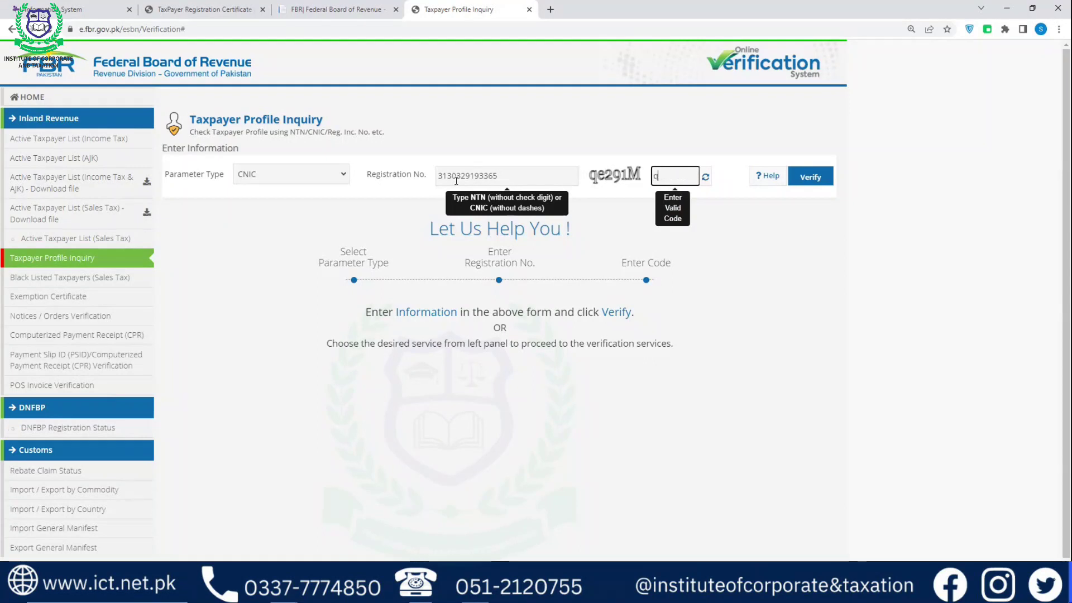
type("e291M")
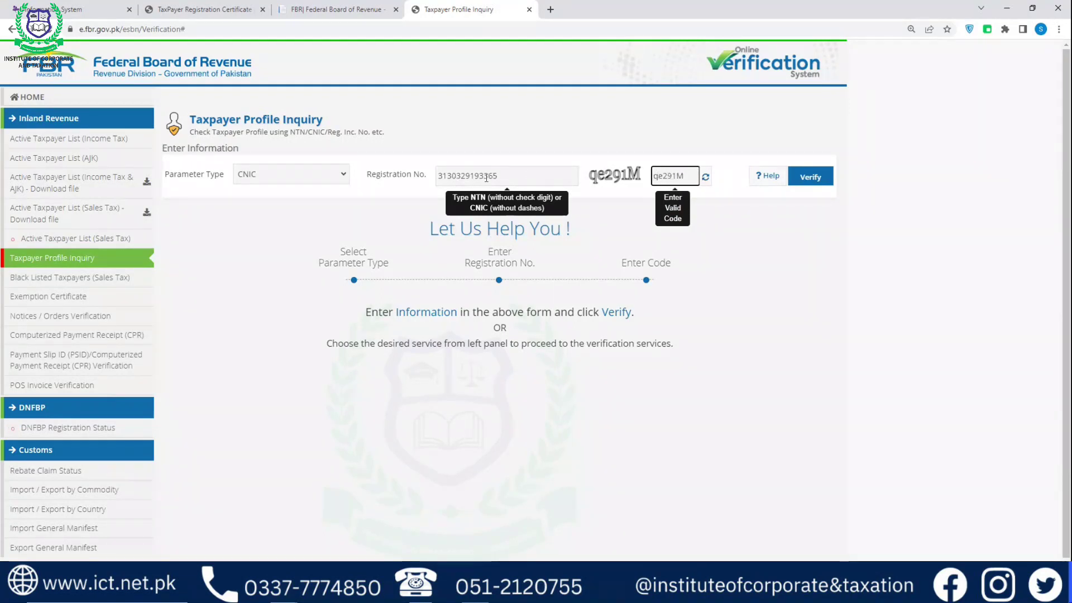
left_click(810, 177)
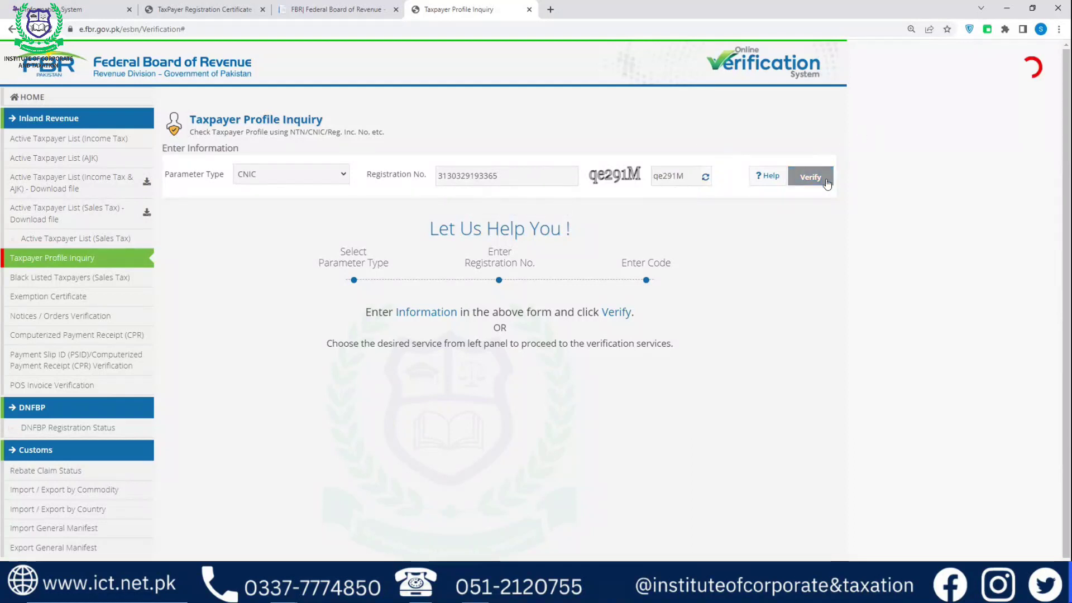
scroll(316, 369, "down", 1)
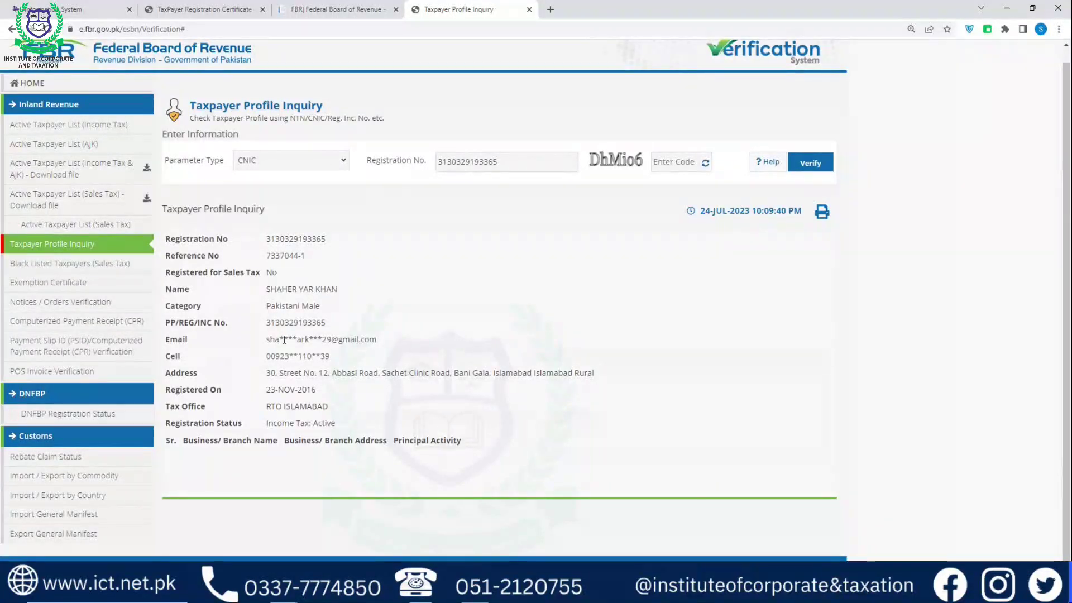
left_click_drag(267, 339, 391, 345)
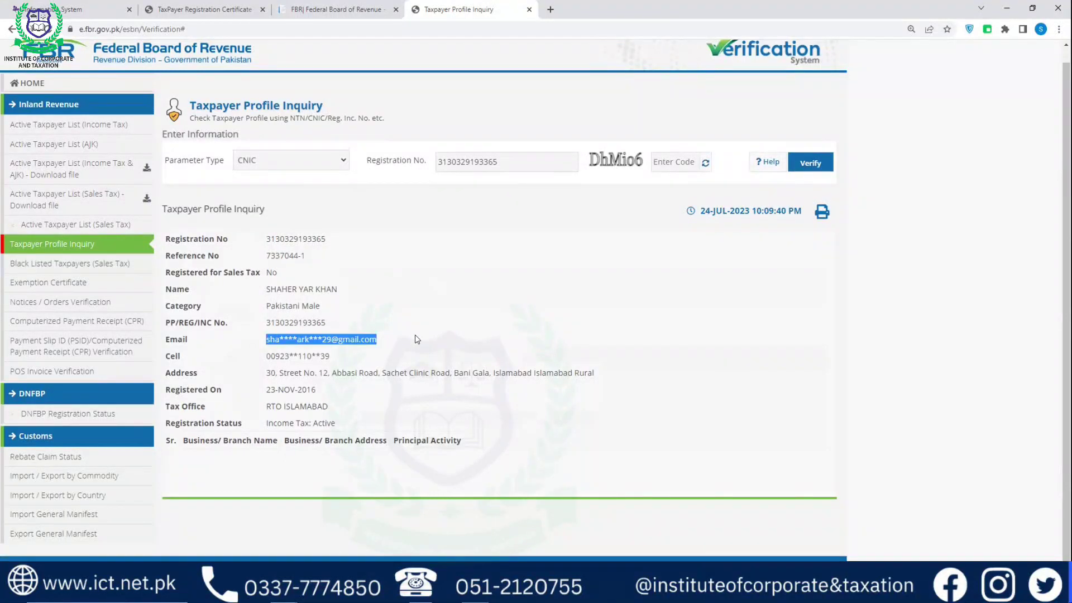
left_click(414, 333)
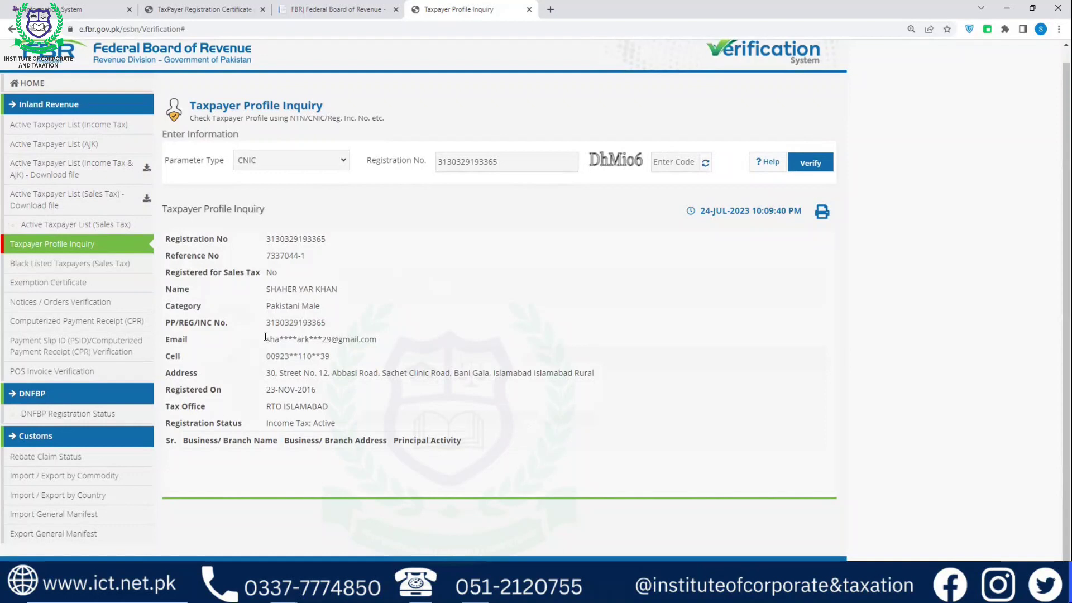
left_click_drag(267, 339, 380, 342)
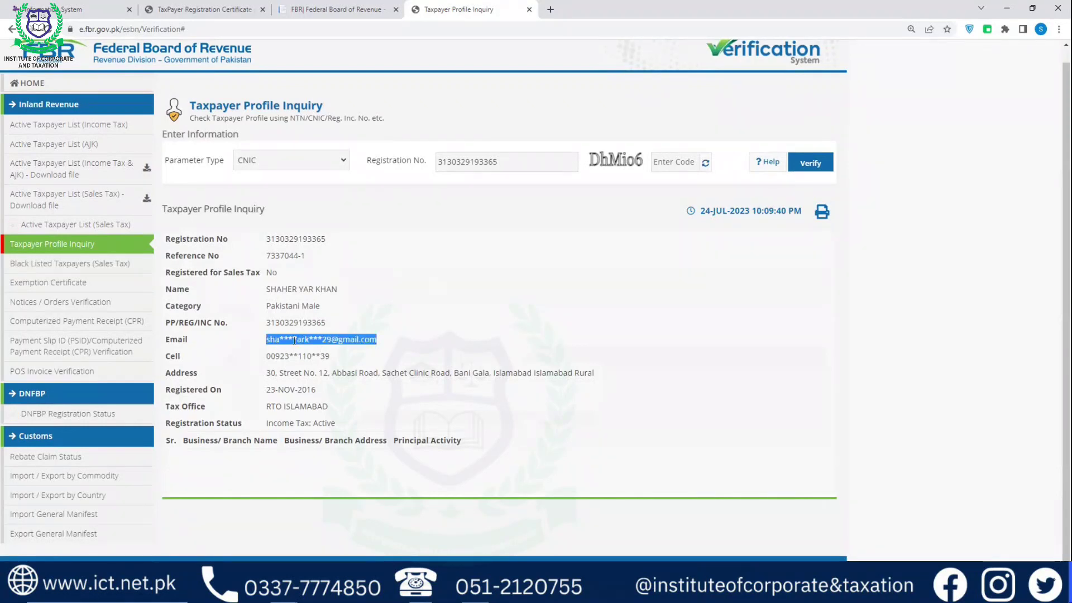
left_click(329, 339)
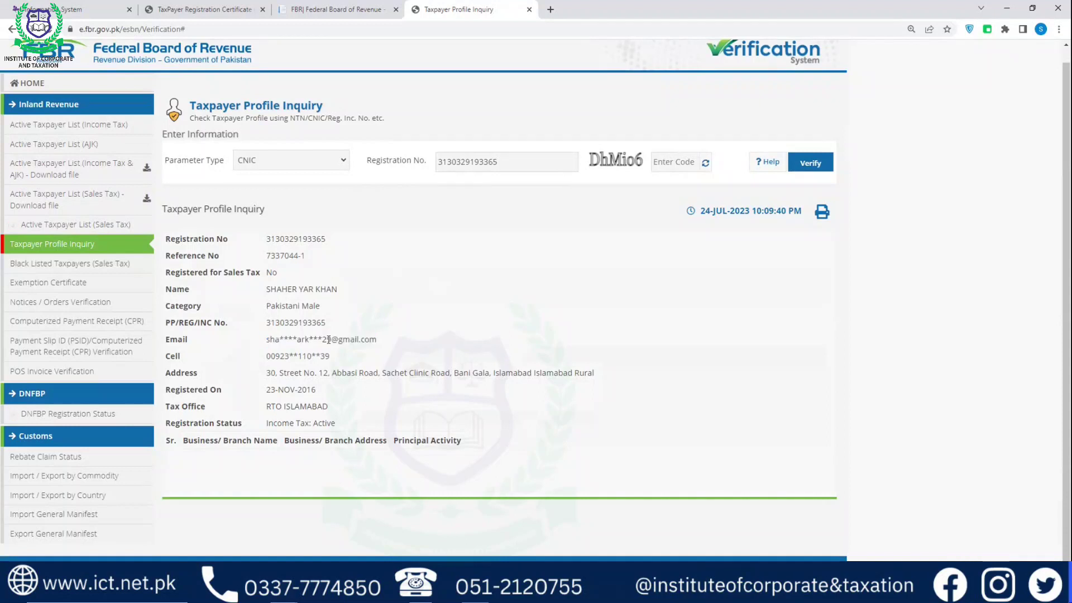
left_click_drag(330, 340, 267, 339)
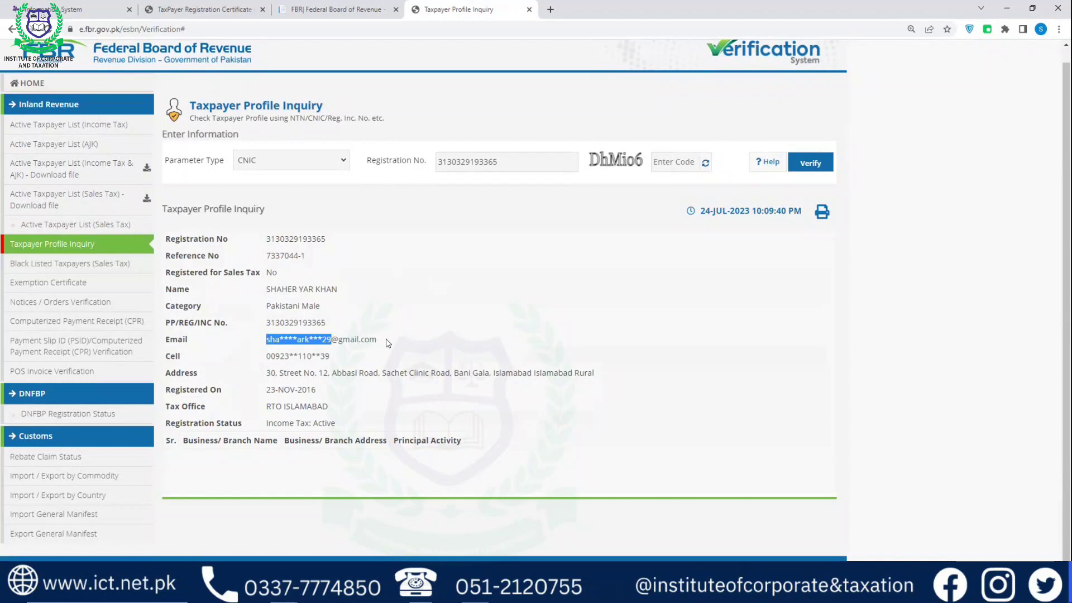
left_click_drag(268, 356, 350, 361)
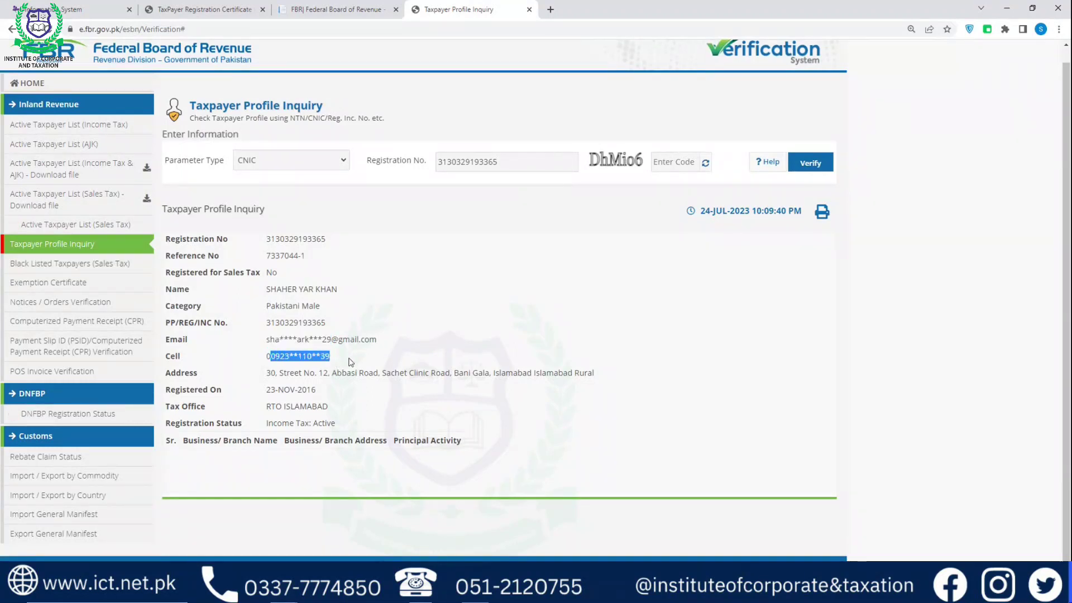
left_click(334, 358)
left_click_drag(272, 355, 333, 354)
left_click(348, 356)
mouse_move(329, 355)
left_mouse_down()
mouse_move(268, 355)
mouse_move(276, 339)
mouse_move(330, 341)
left_mouse_up()
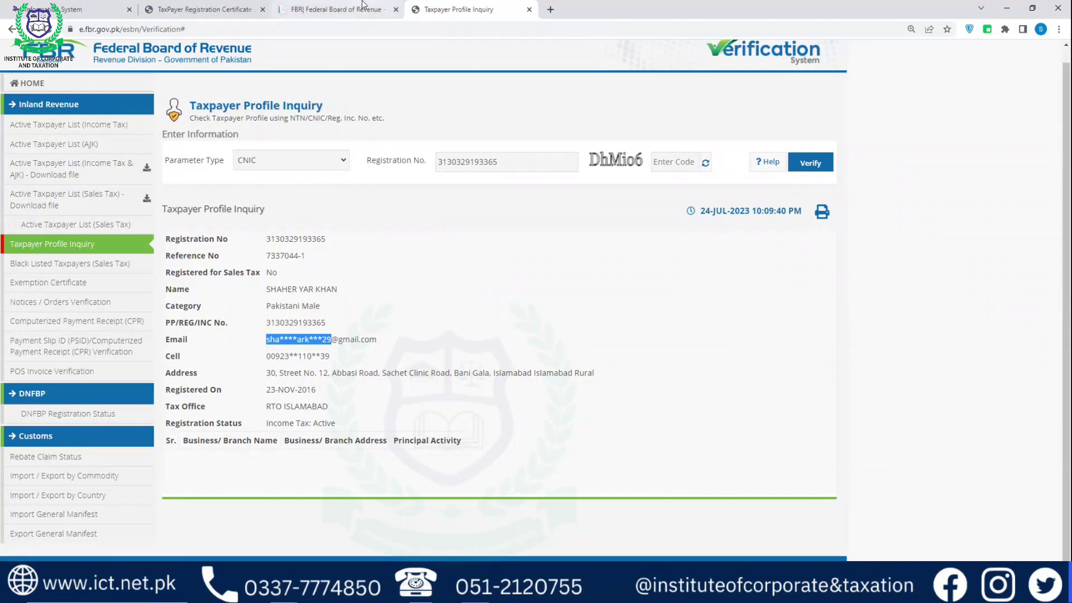
left_click(346, 9)
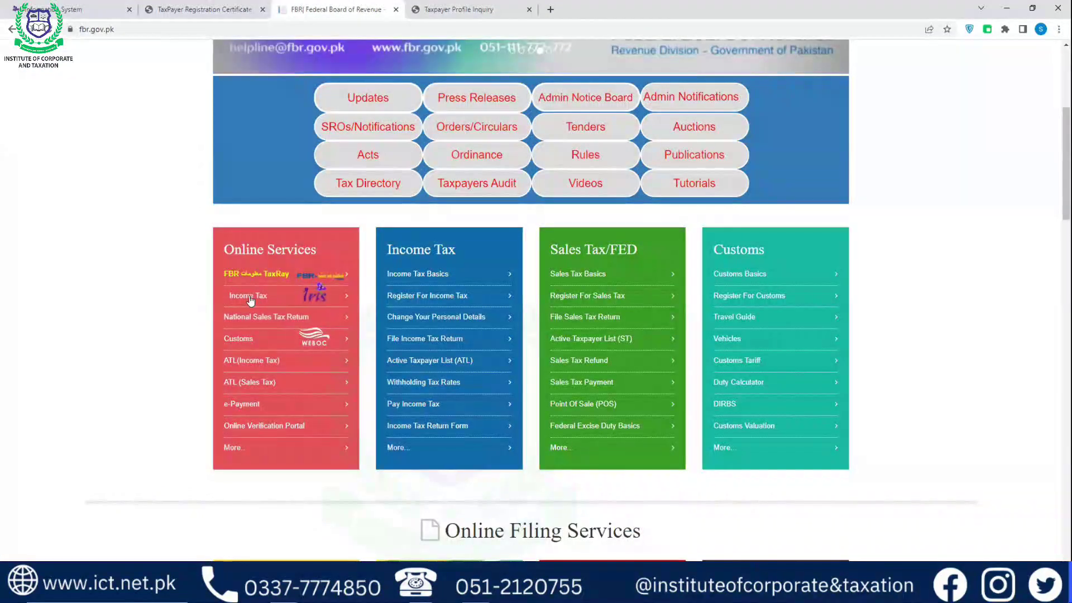
Open the IRIS login page from fbr.gov.pk and bring up the Forgot Password form
left_click(254, 306)
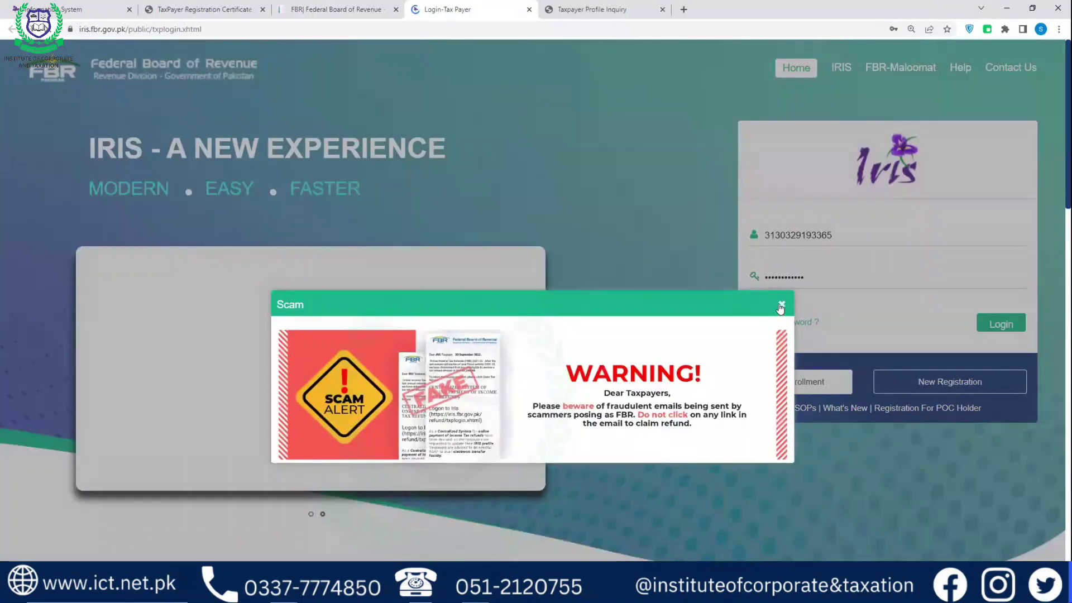
left_click(781, 306)
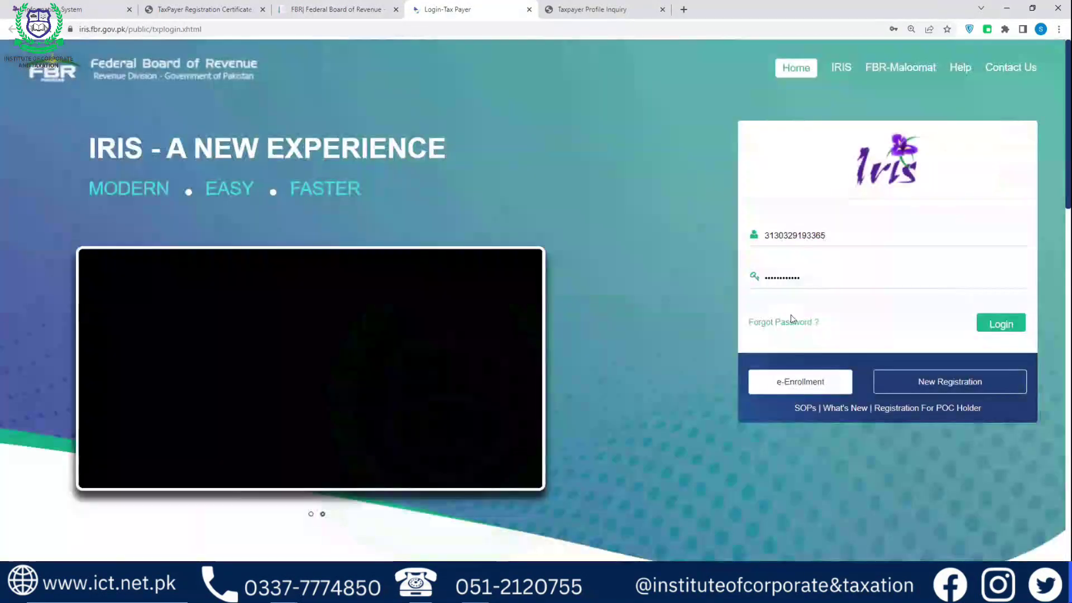
left_click(794, 322)
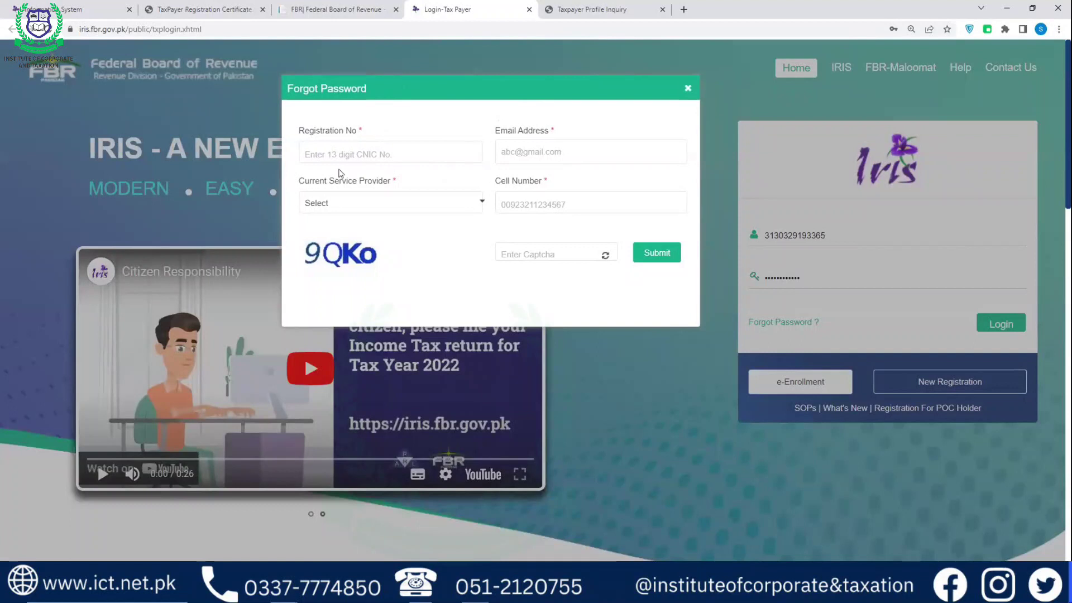
Enter the registration number, e-mail, Mobilink provider, cell number and captcha 9QK, then submit
left_click(334, 157)
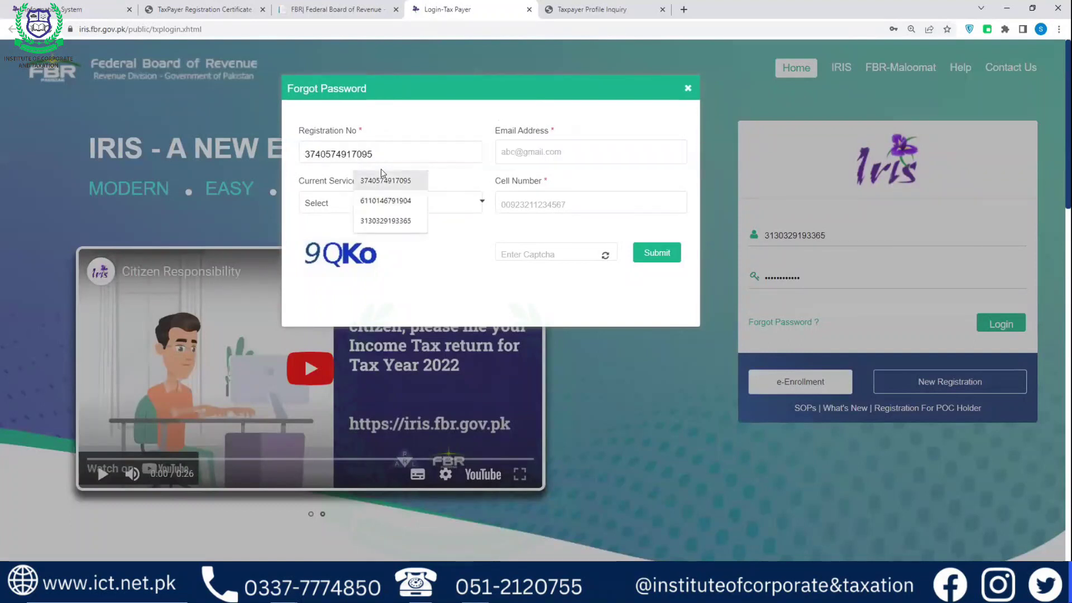
left_click(385, 201)
left_click(527, 147)
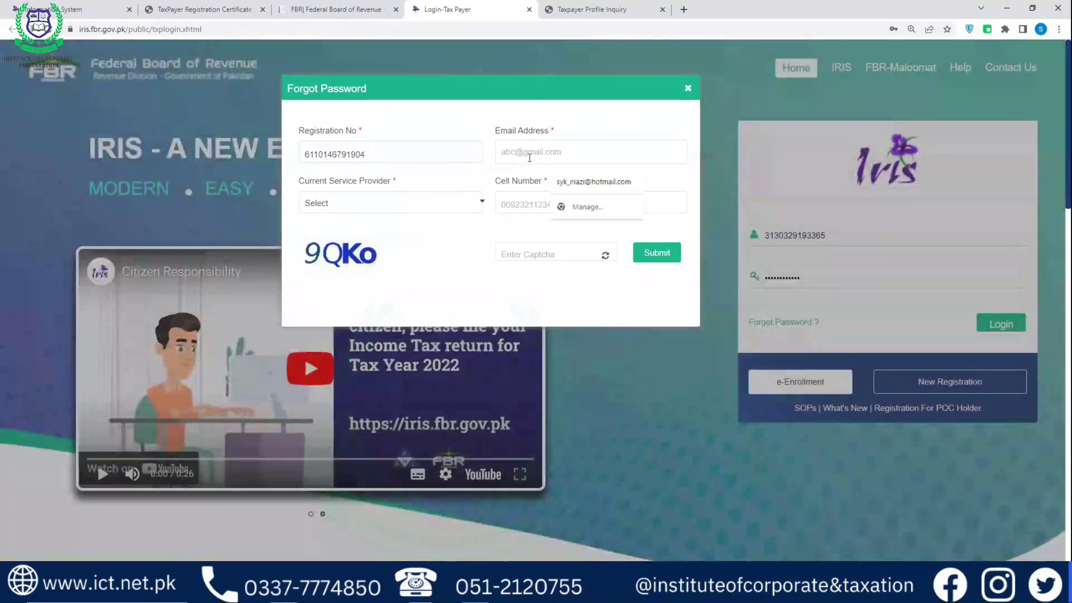
left_click(596, 181)
left_click(399, 203)
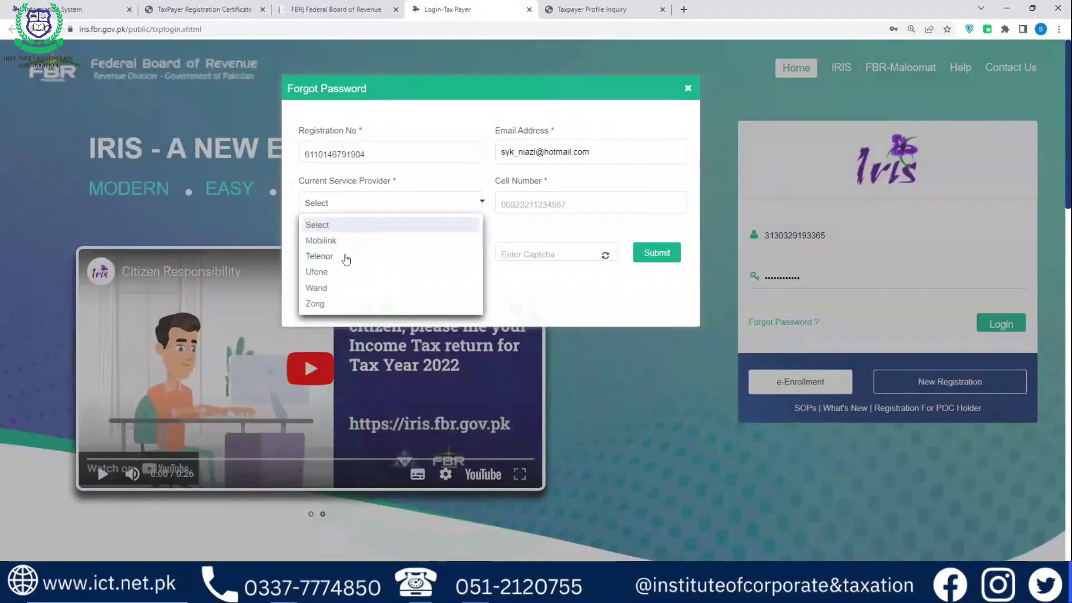
left_click(321, 240)
left_click(614, 198)
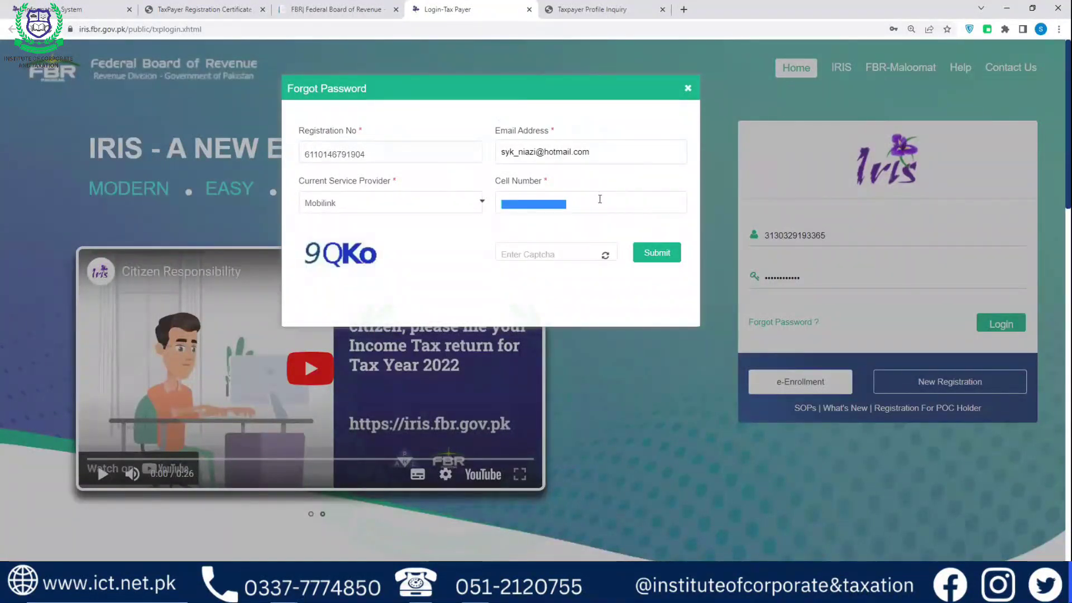
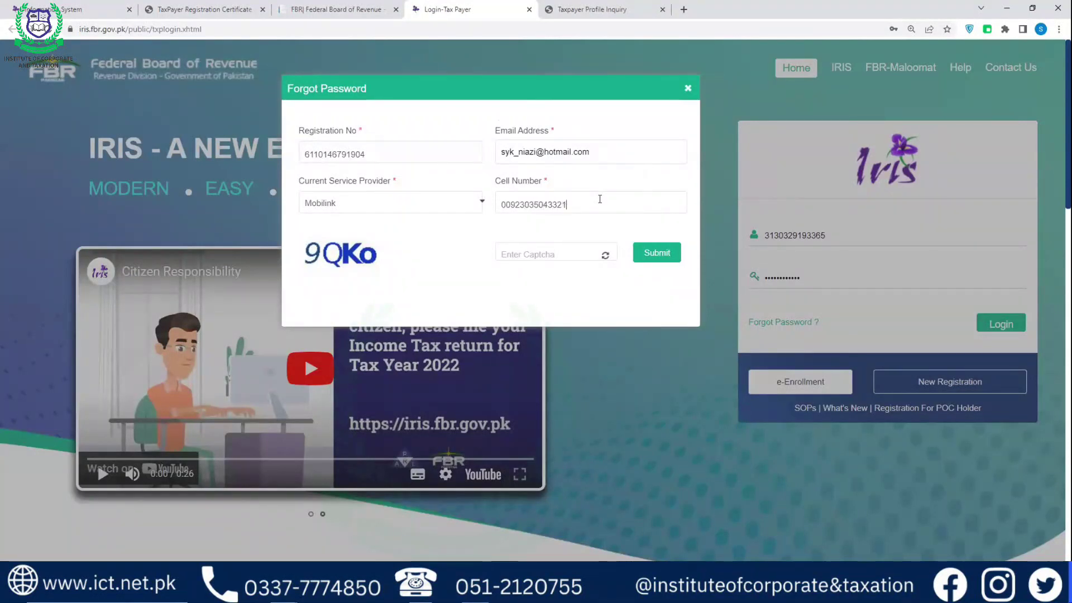
key("Tab")
type("9QKo")
left_click(655, 254)
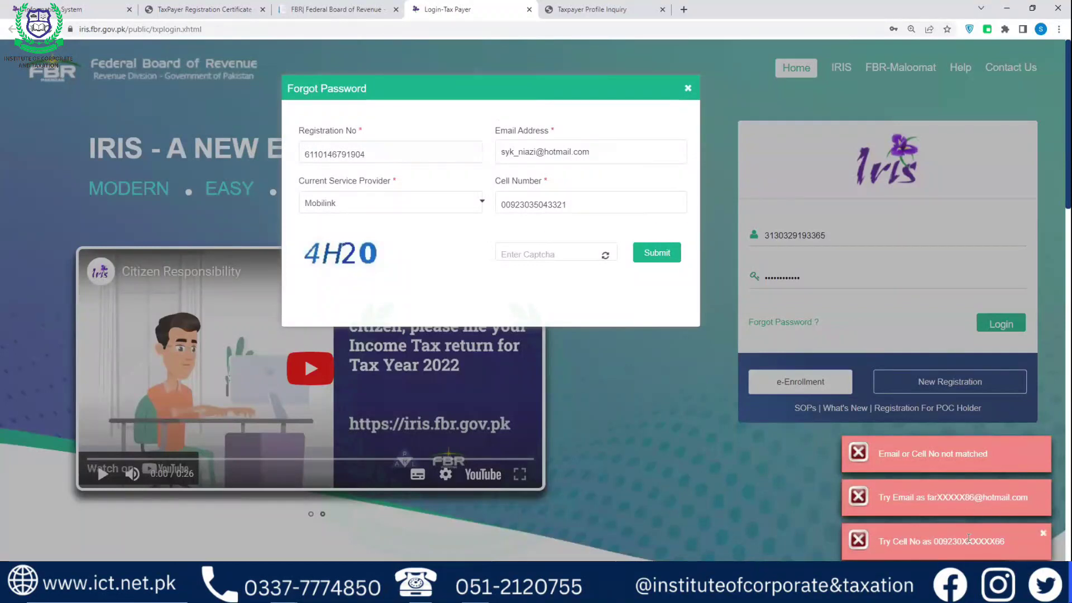
Dismiss the three 'Email or Cell No not matched' notices and close the Forgot Password form
left_click(1043, 446)
left_click(1044, 489)
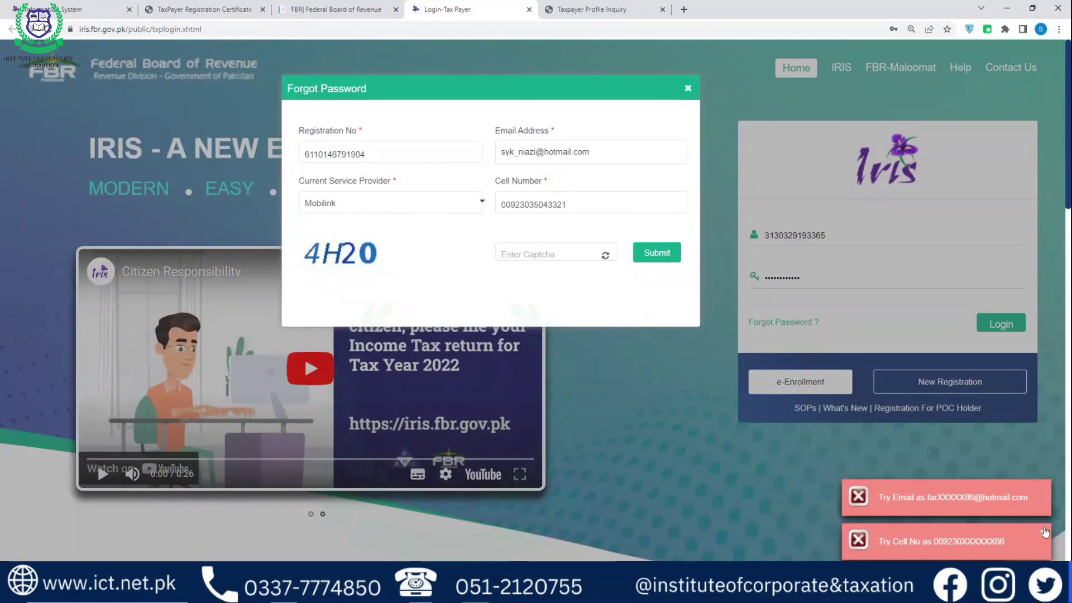
left_click(1043, 534)
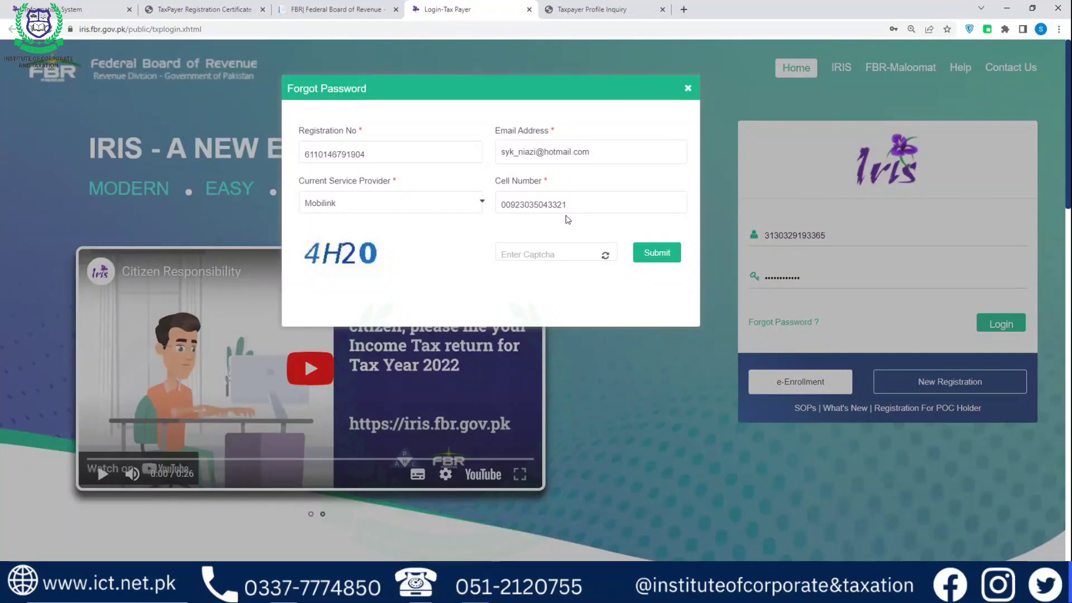
left_click(688, 89)
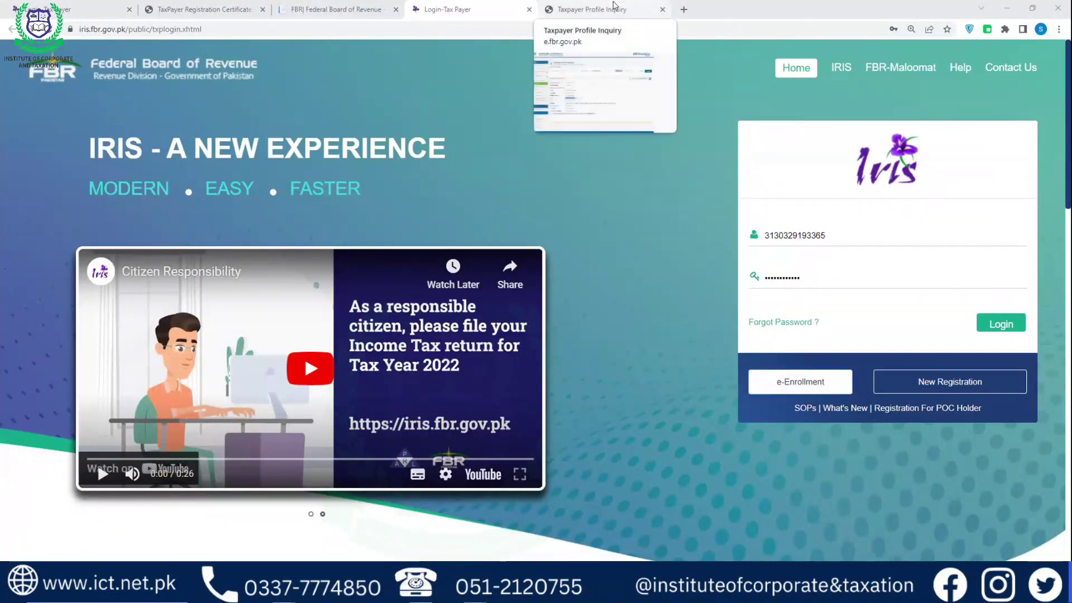
Log in to IRIS with the prefilled registration number and password
scroll(590, 167, "down", 2)
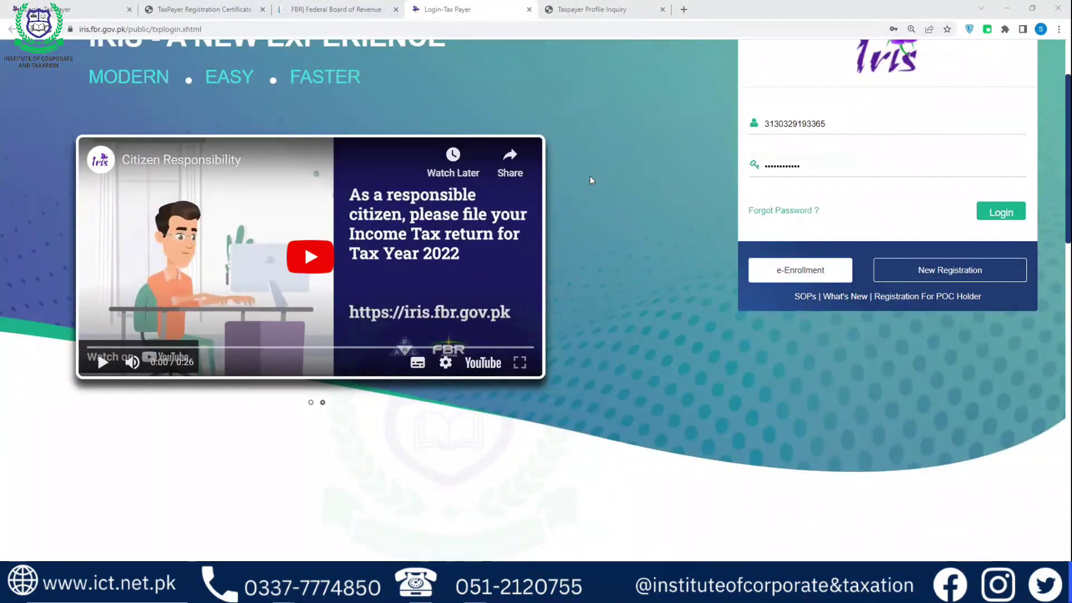
left_click(1019, 216)
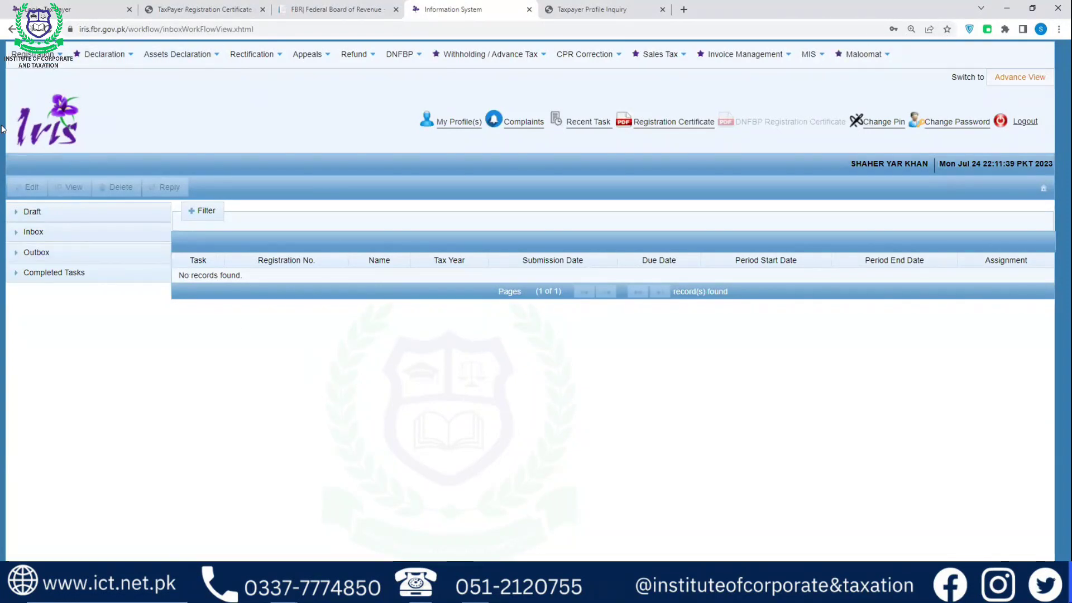
left_click(60, 54)
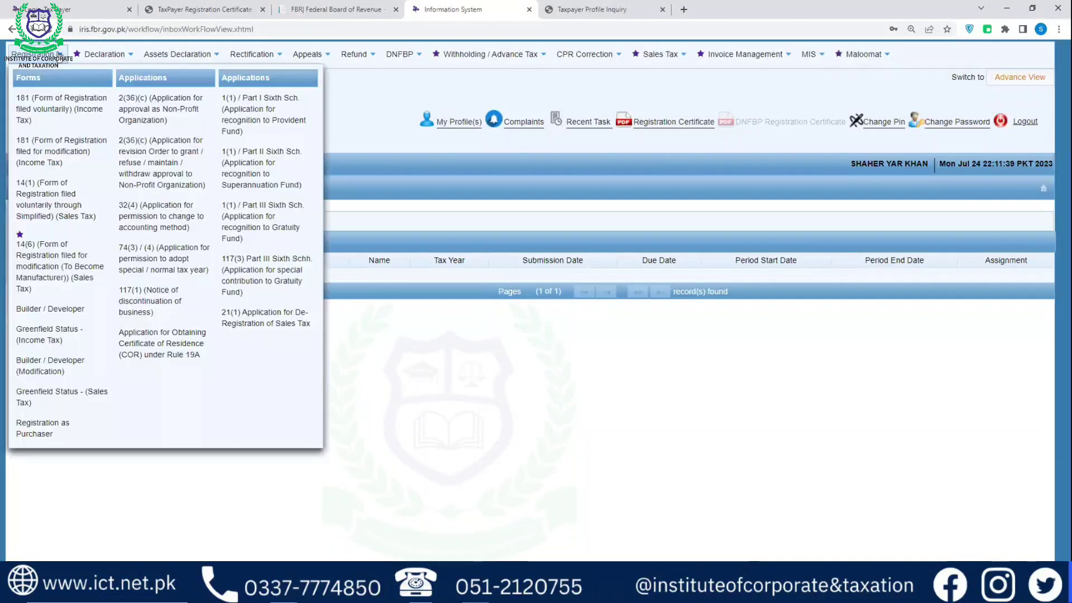
mouse_move(104, 54)
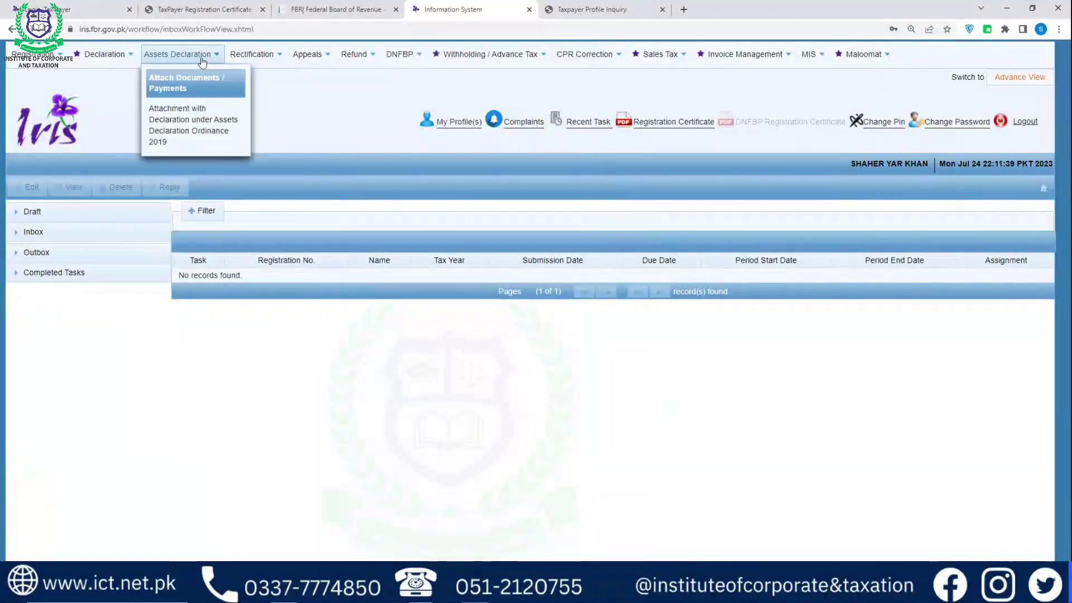
mouse_move(266, 63)
mouse_move(422, 64)
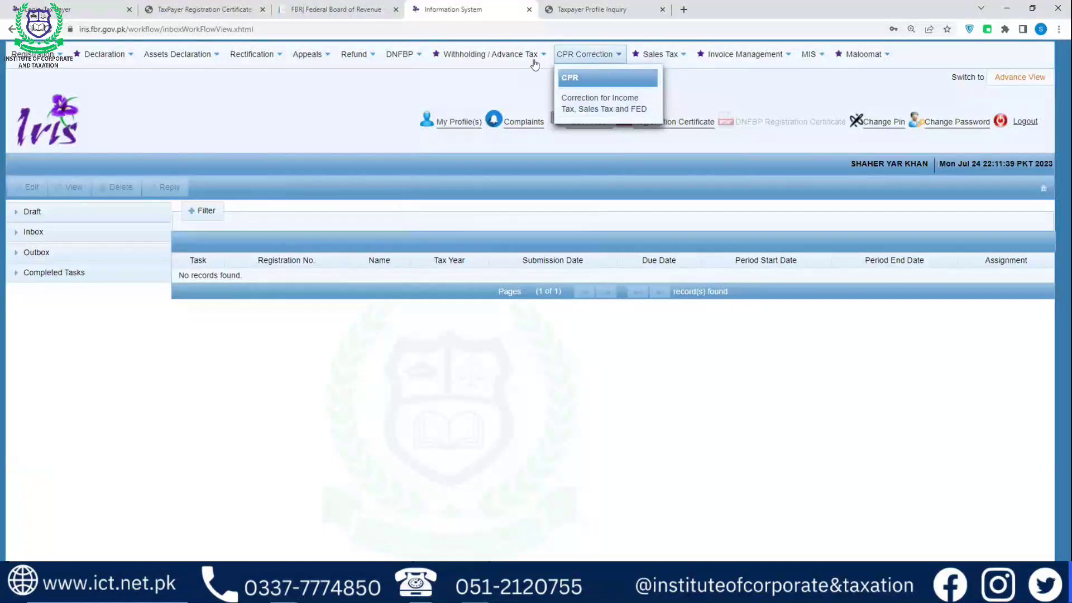
mouse_move(533, 56)
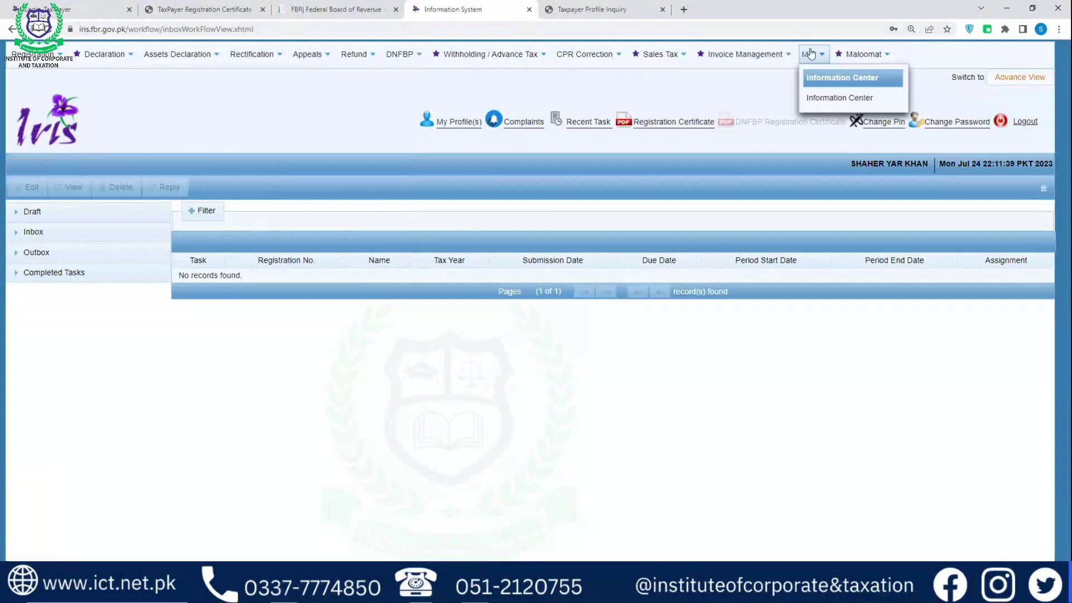
mouse_move(881, 56)
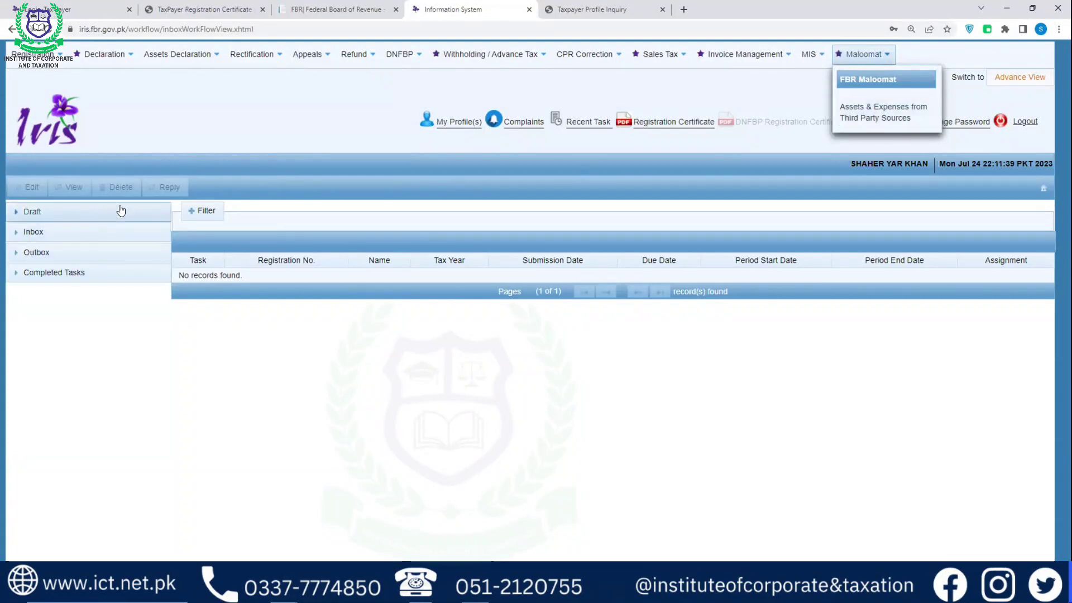
left_click(138, 211)
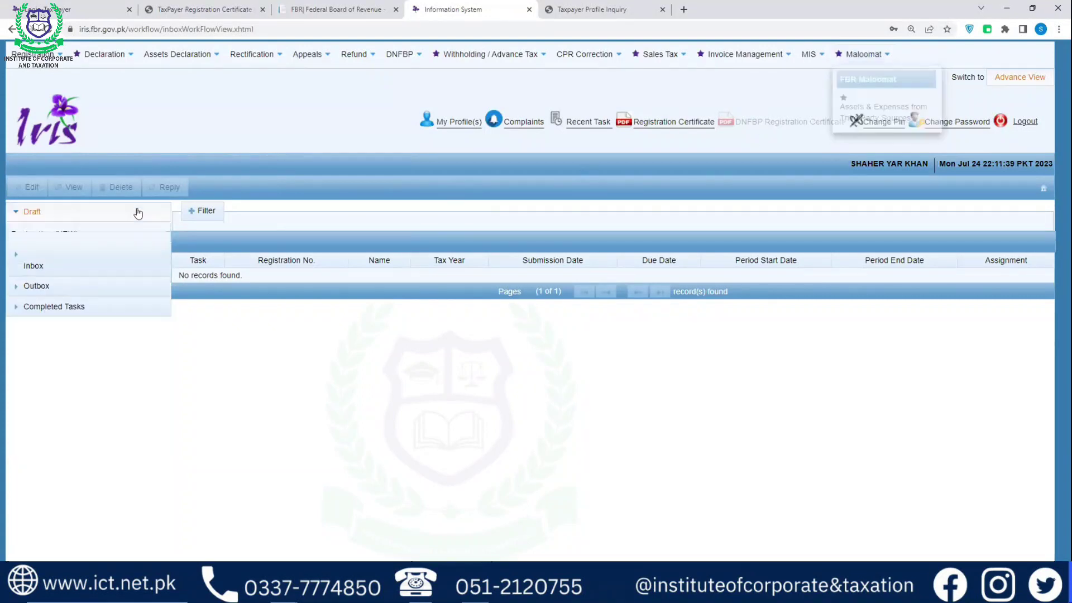
left_click(120, 277)
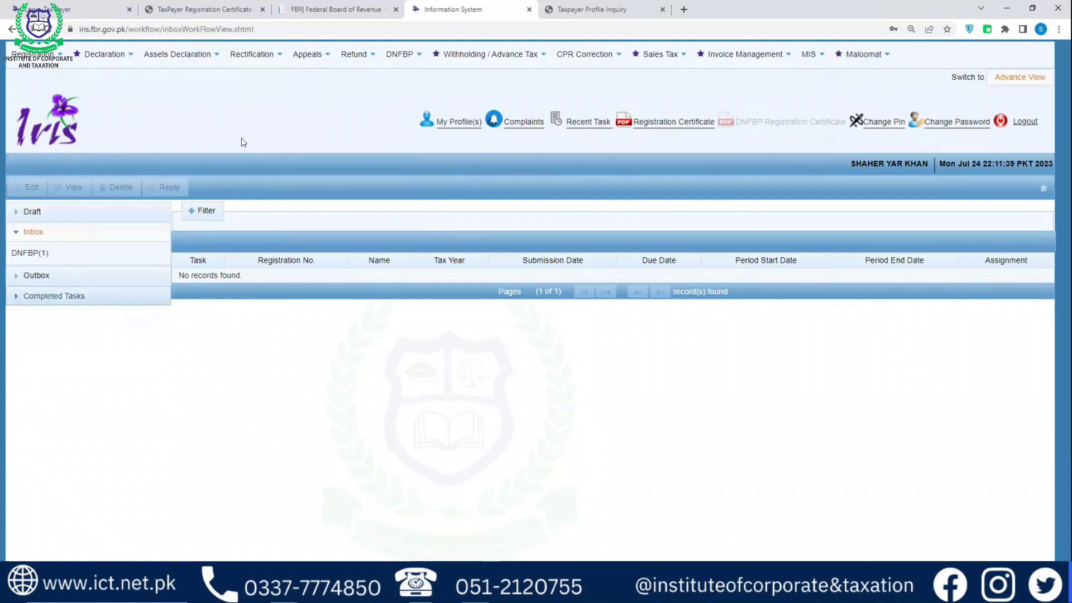
left_click(511, 54)
left_click(574, 178)
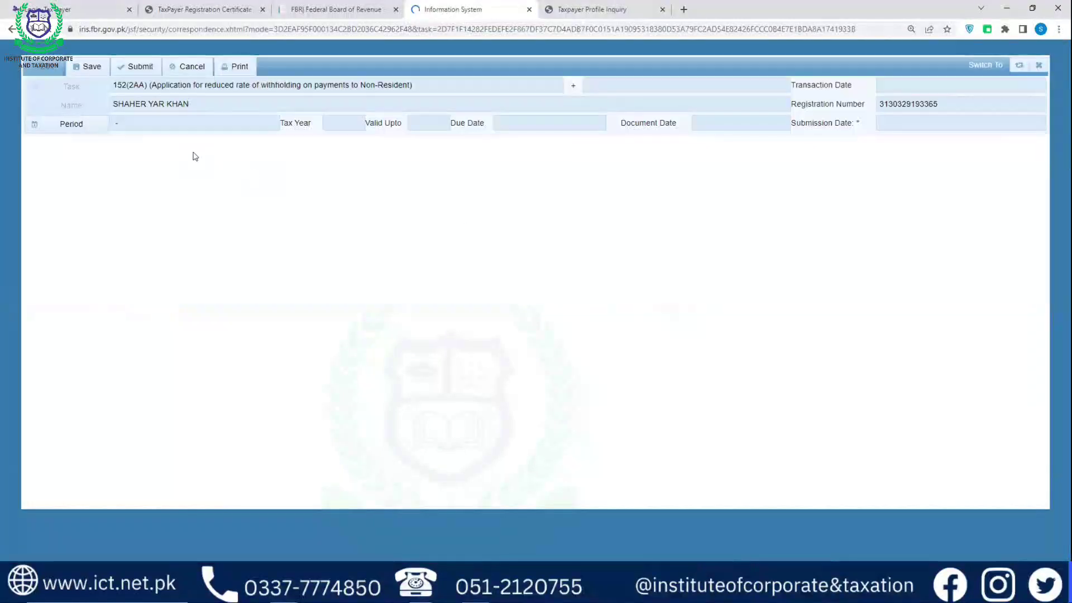
left_click(1048, 63)
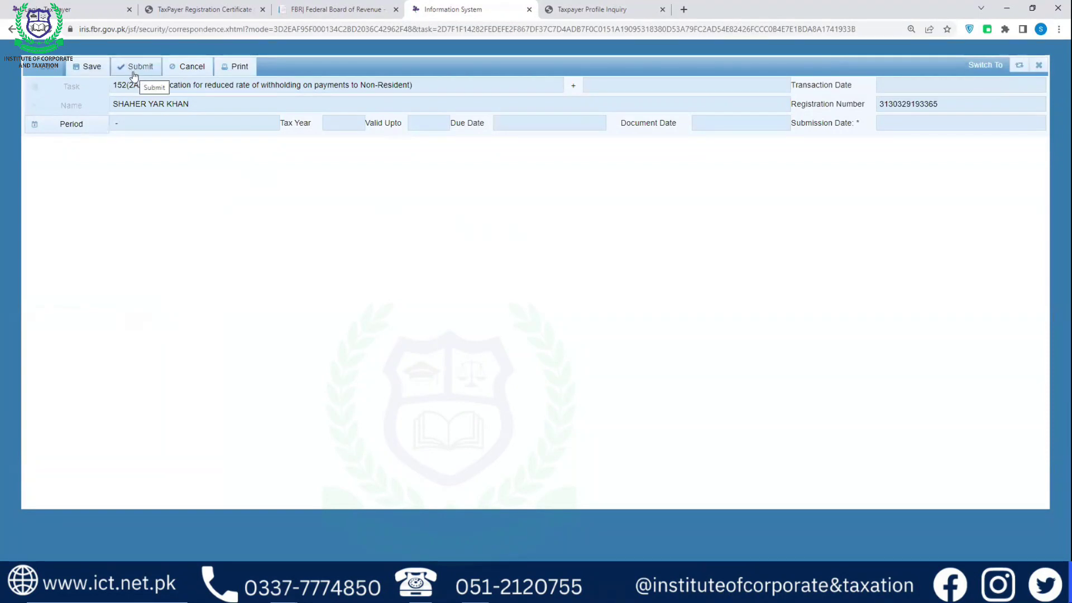
left_click(1039, 65)
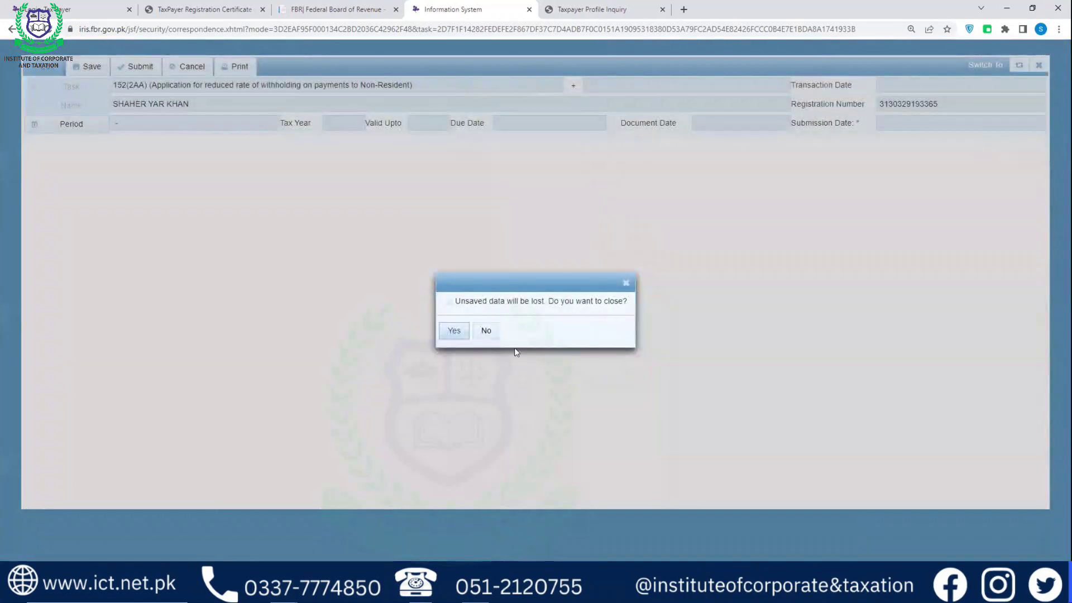
left_click(456, 330)
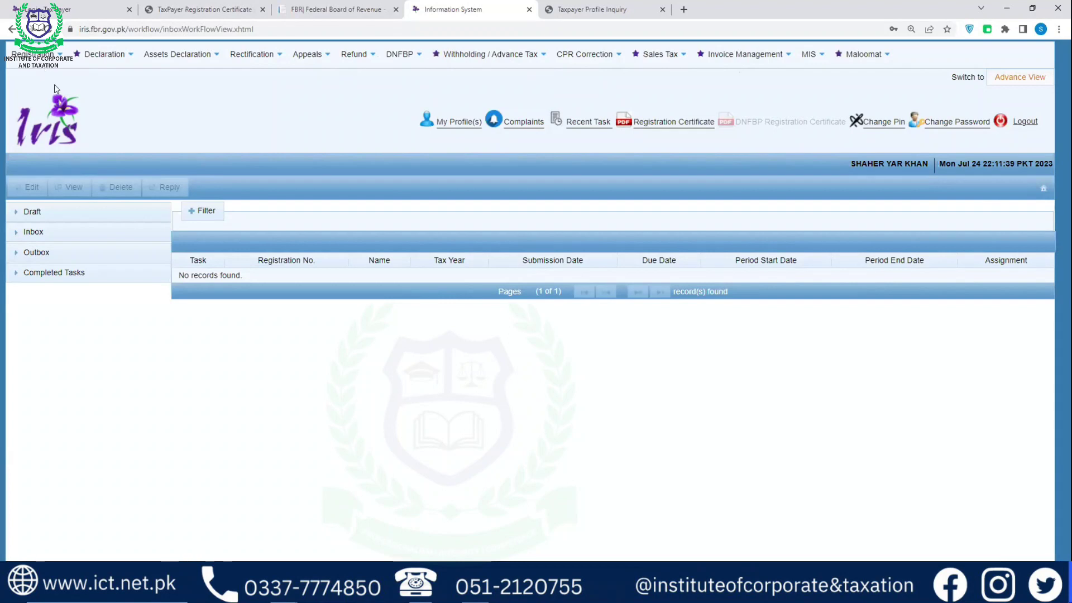
Start a 181 modification for the 01-Jul-2023 to 30-Jun-2024 period and view its Property tab
left_click(50, 64)
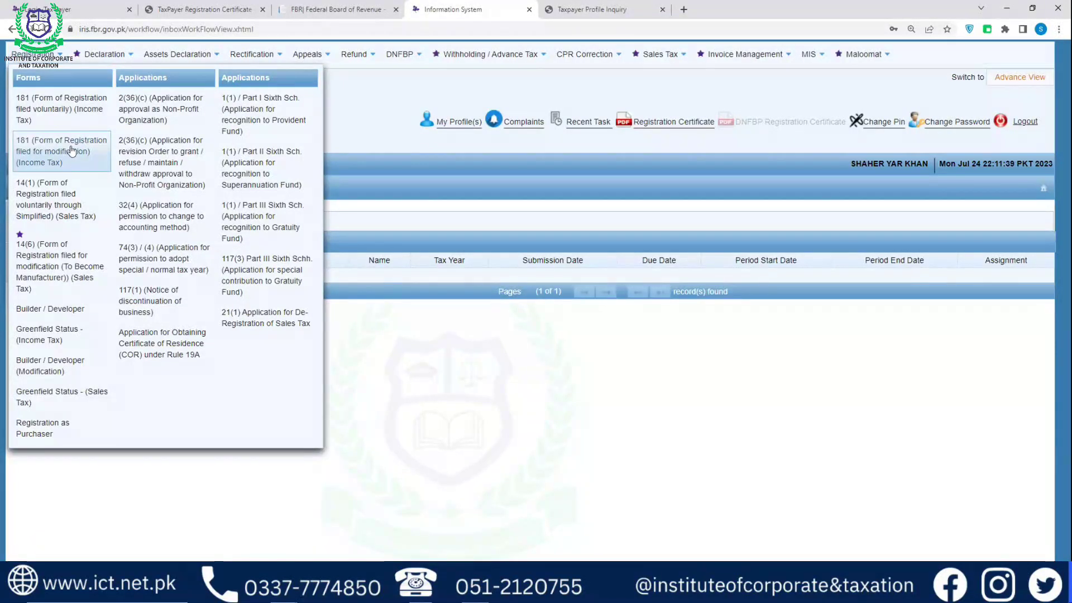
left_click(68, 155)
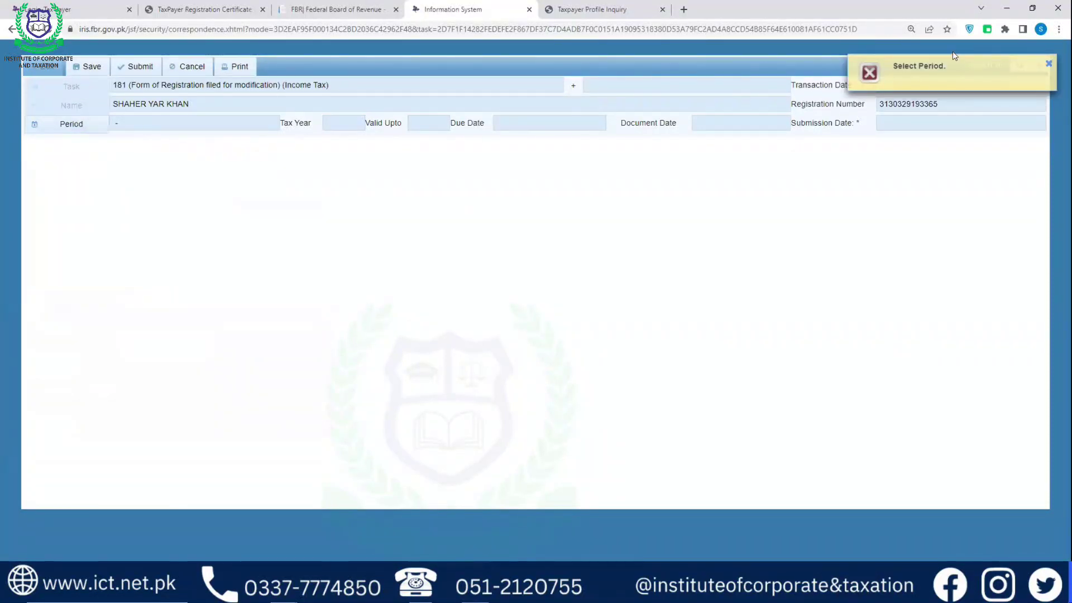
left_click(95, 126)
type("2024")
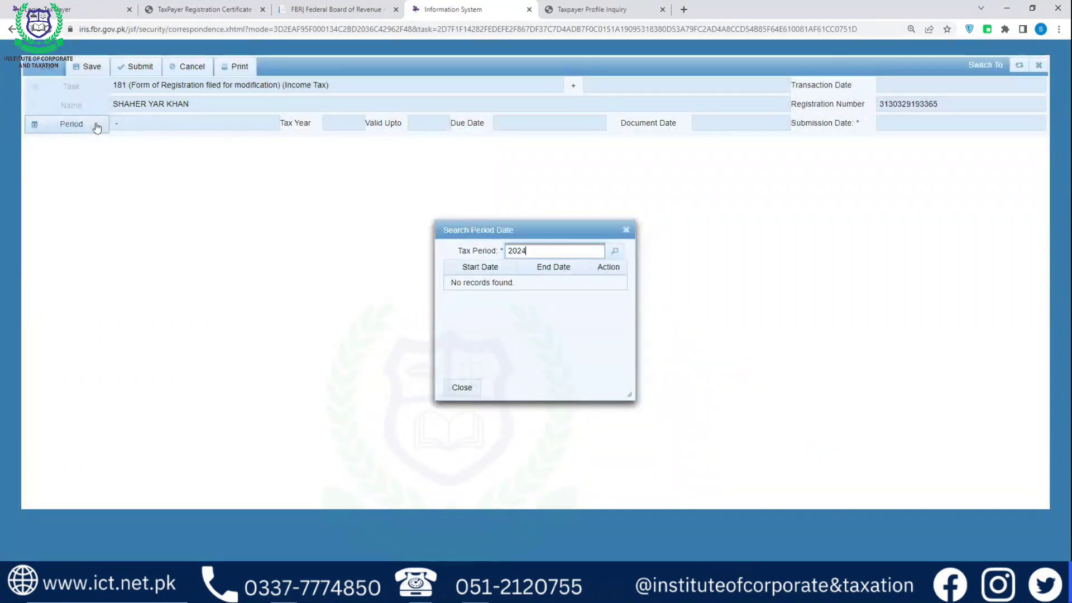
key("Return")
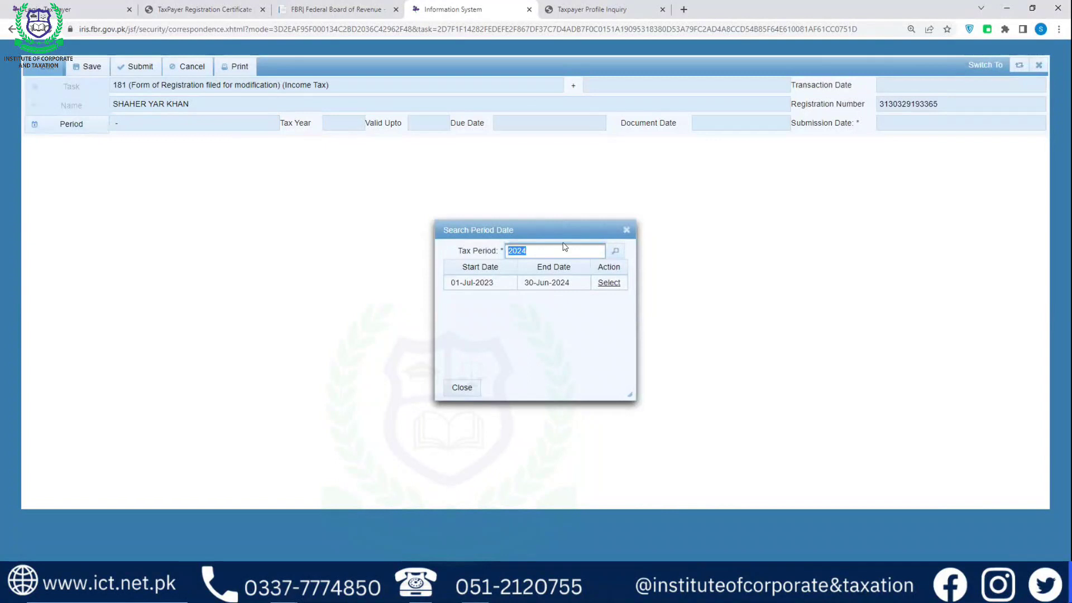
left_click(607, 284)
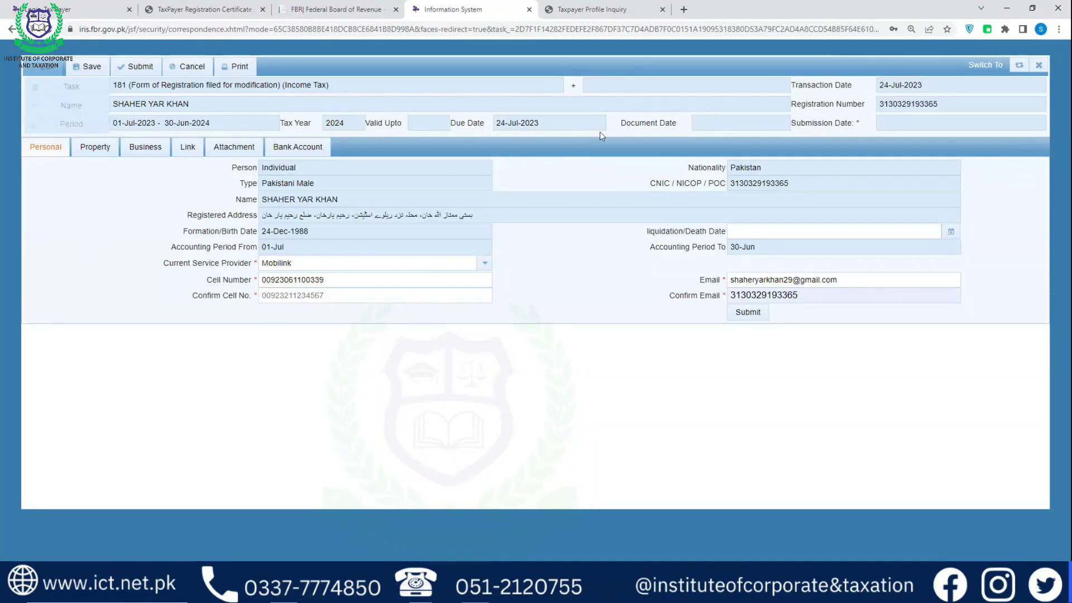
left_click(85, 139)
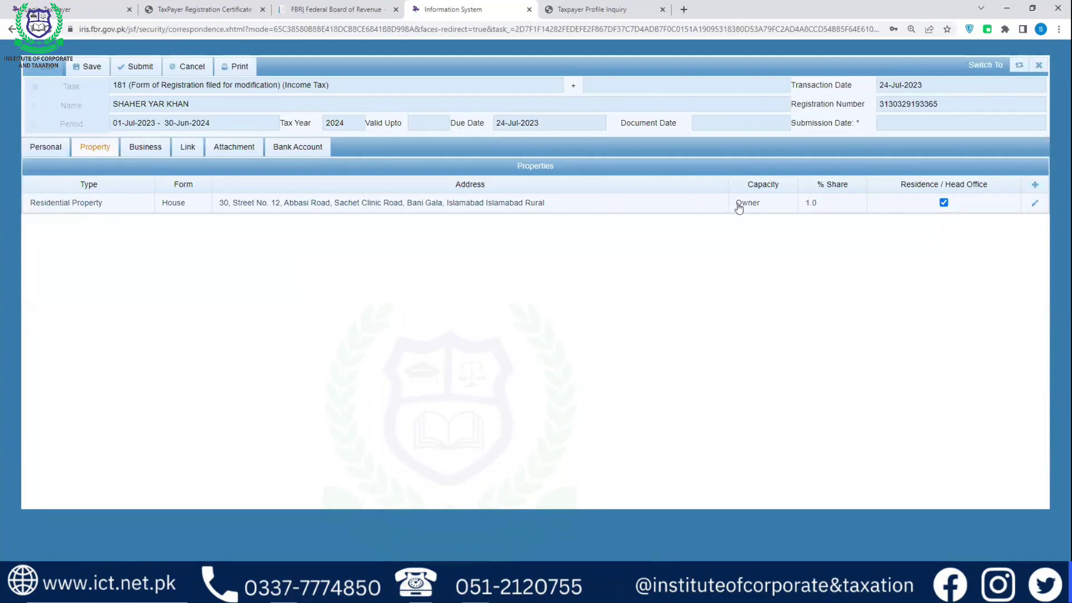
Add a new property of type Commercial Property, form Center, with an area of 50 m2
left_click(1031, 185)
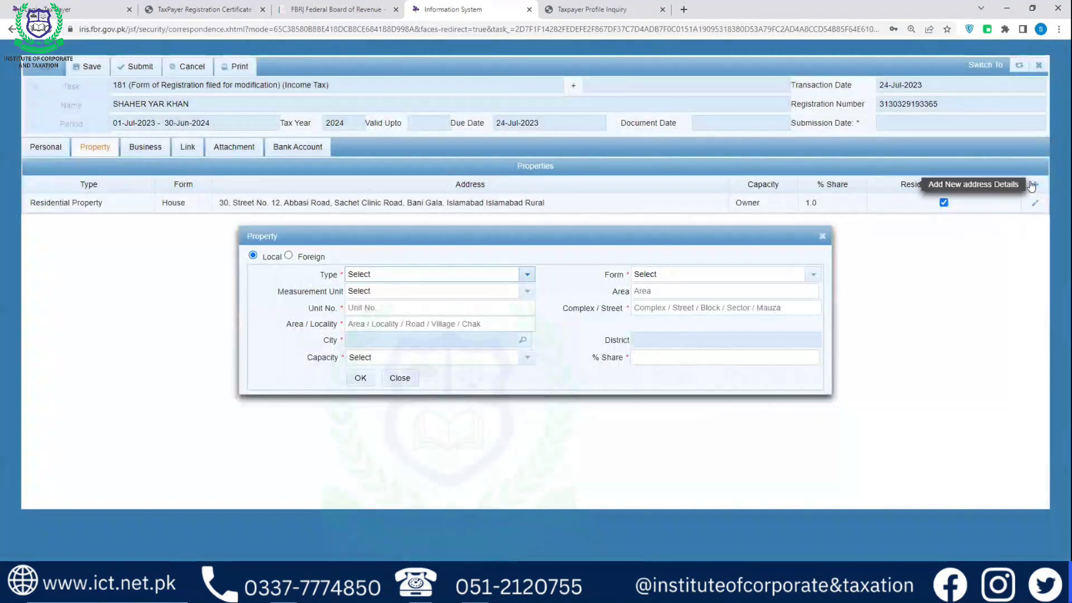
left_click(467, 274)
left_click(405, 326)
left_click(689, 285)
left_click(673, 322)
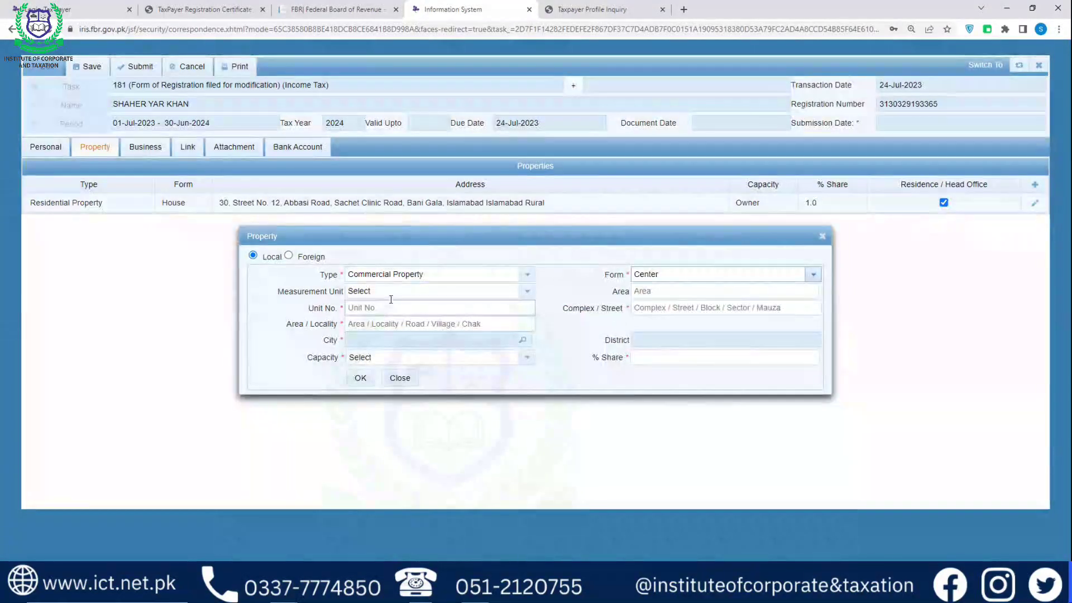
left_click(391, 291)
left_click(383, 343)
left_click(676, 295)
type("50")
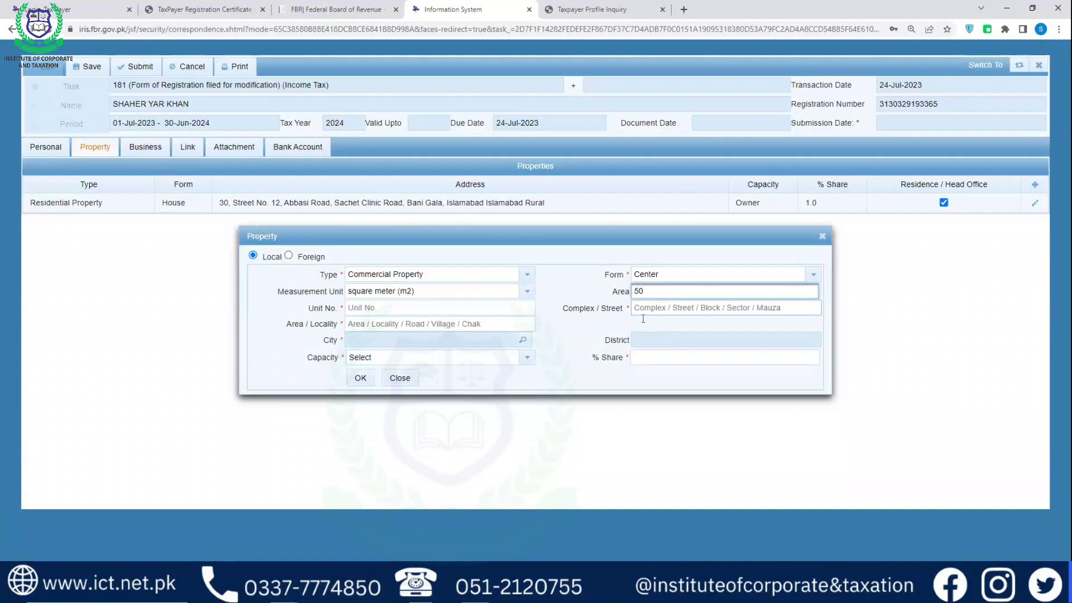
Fill the unit, street and locality fields and choose Islamabad Rural as the city
left_click(473, 309)
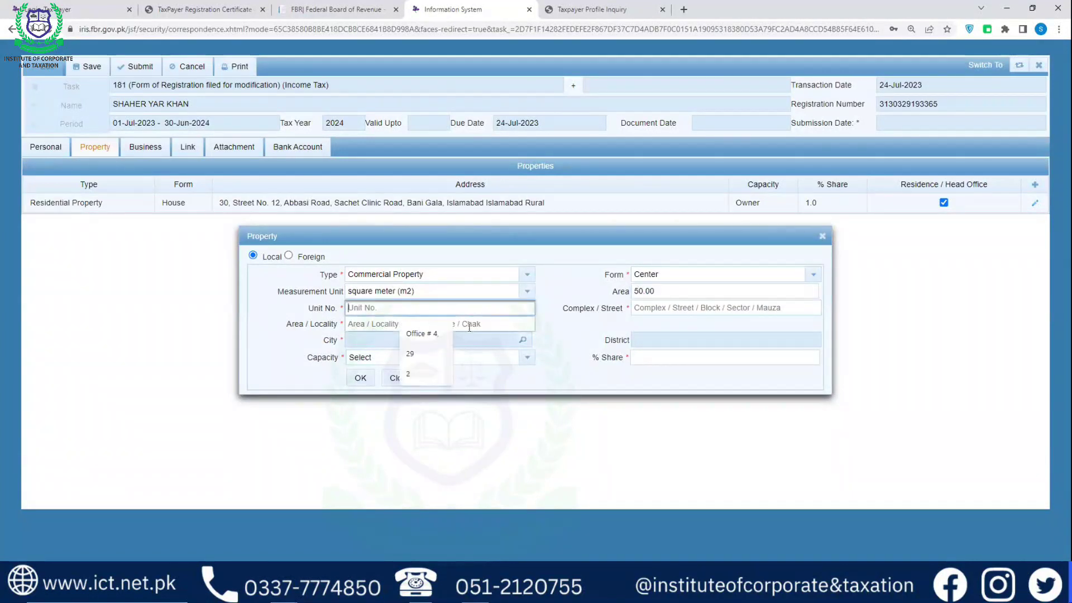
type("a")
key("Tab")
type("a")
left_click(429, 324)
type("d")
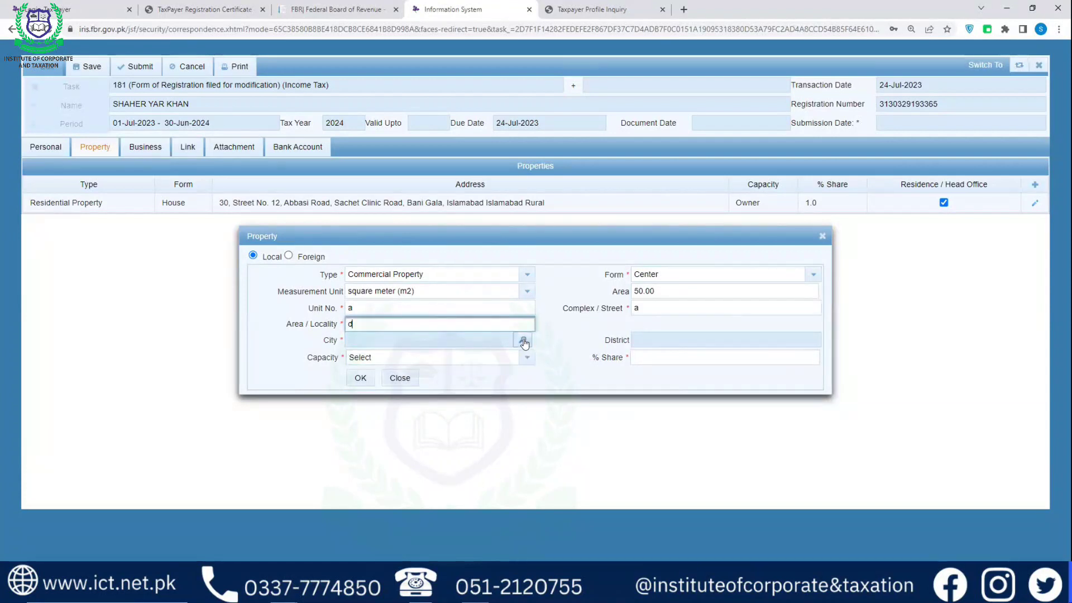
left_click(523, 340)
left_click(672, 259)
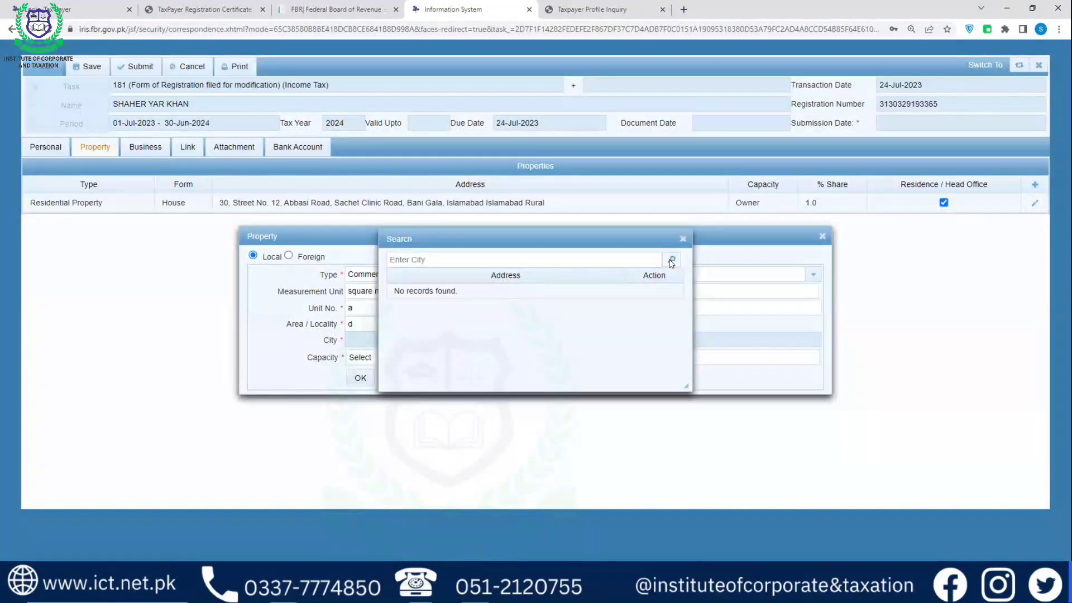
left_click(482, 263)
type("islamabad")
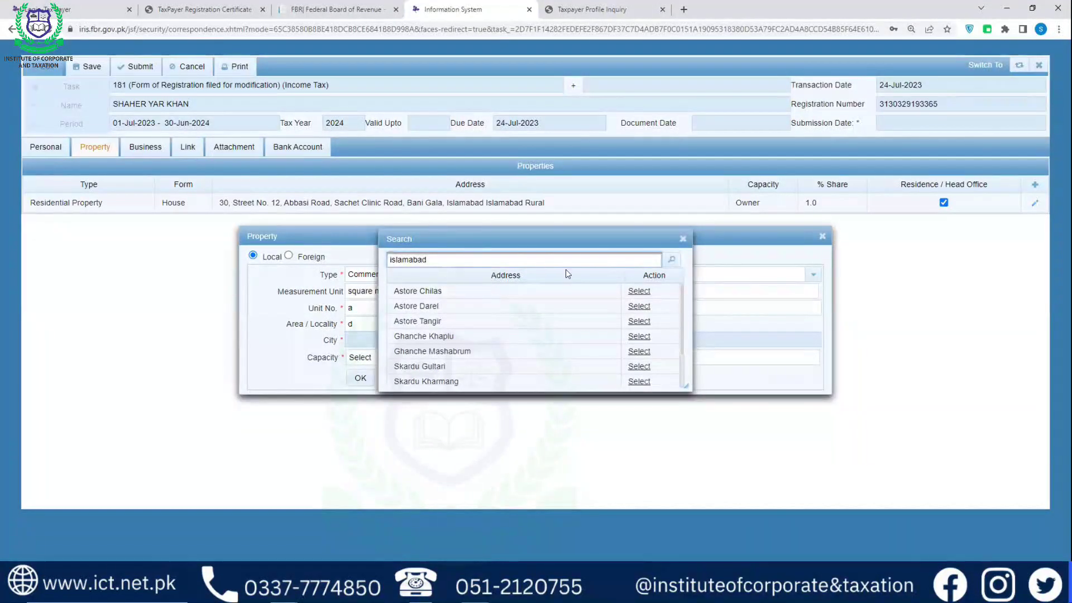
left_click(672, 260)
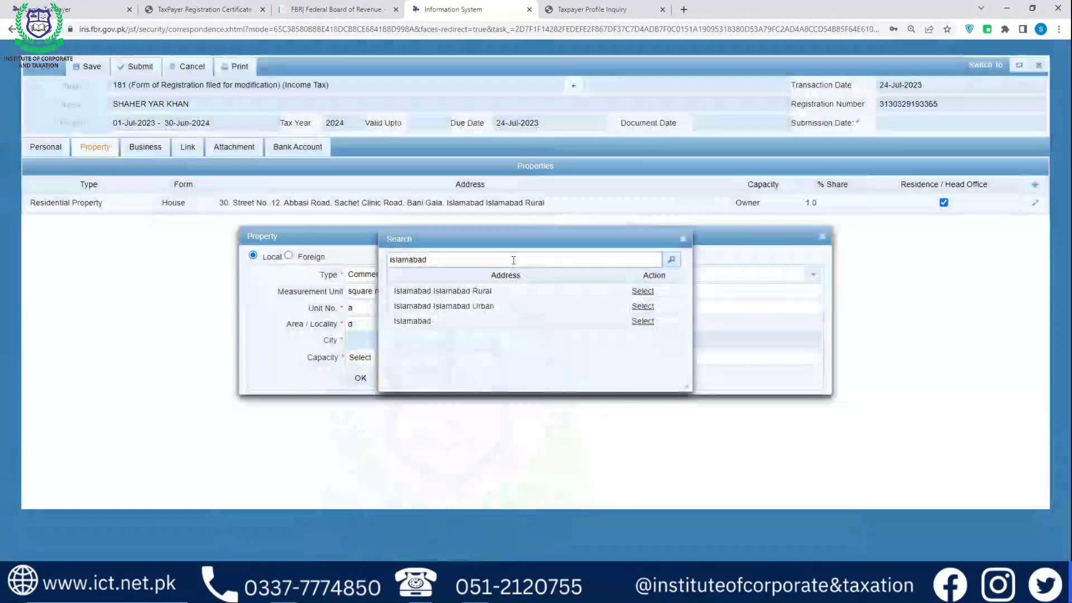
left_click(640, 291)
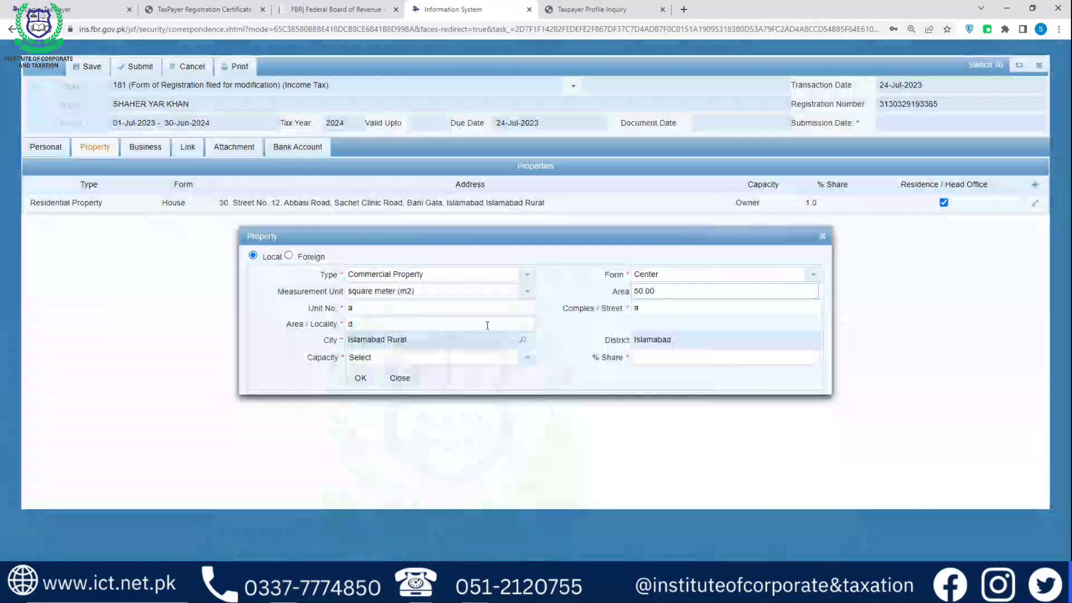
Set capacity to lessee / tenant / occupant with a 1.0 share and add the property
left_click(518, 359)
left_click(435, 392)
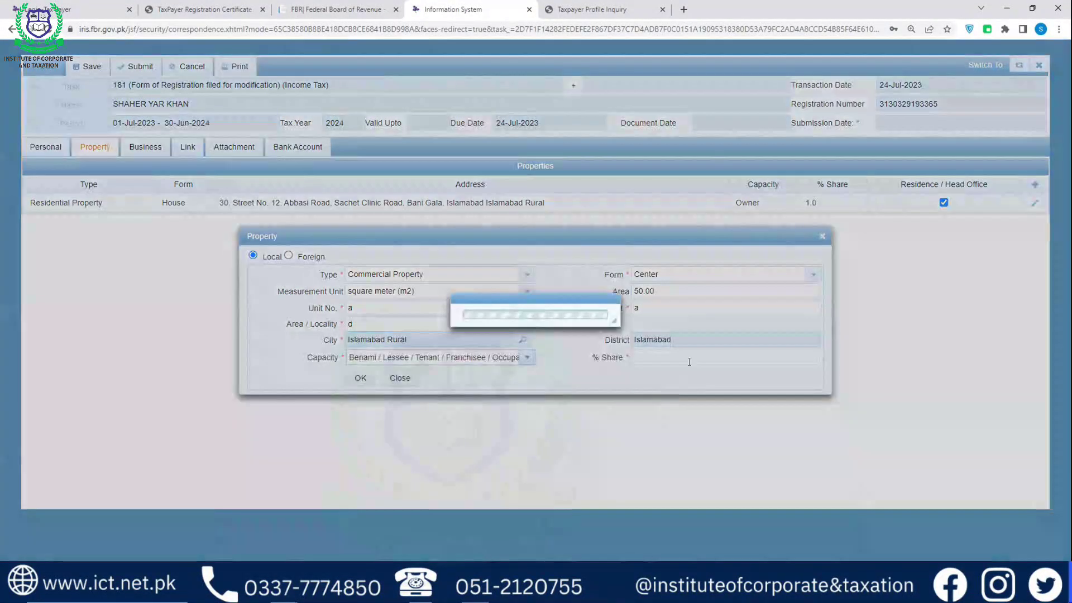
left_click(675, 356)
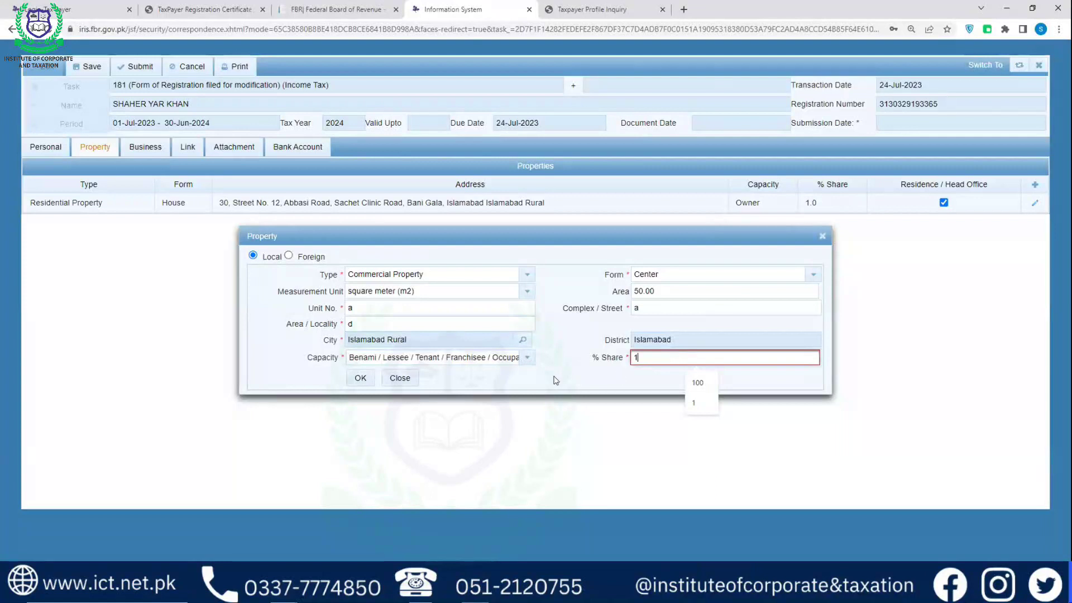
left_click(358, 379)
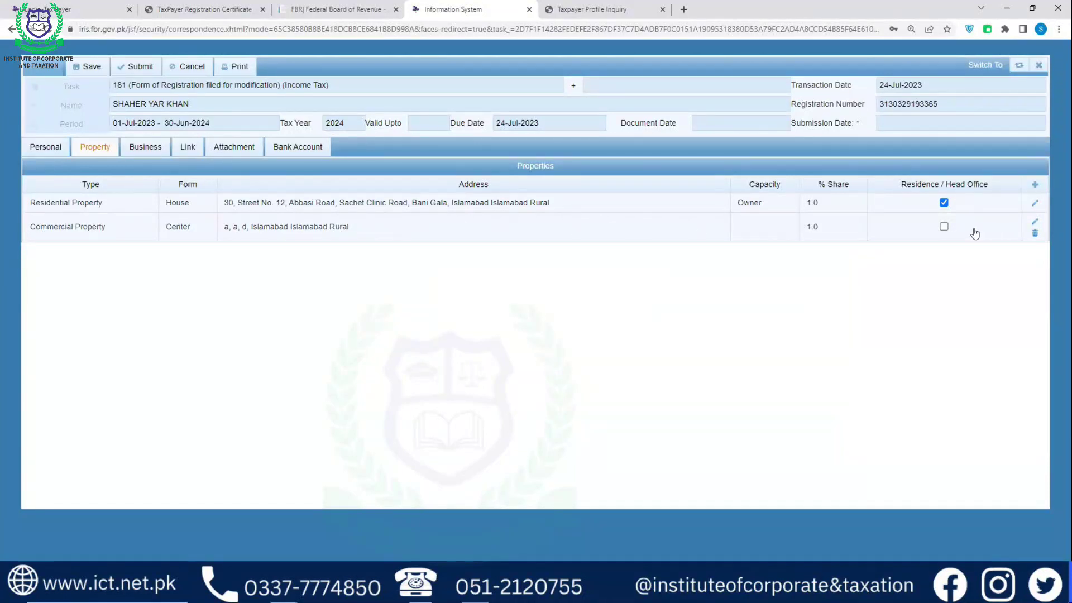
Mark the Commercial Property Center as residence / head office and save the draft
left_click(943, 226)
left_click(86, 67)
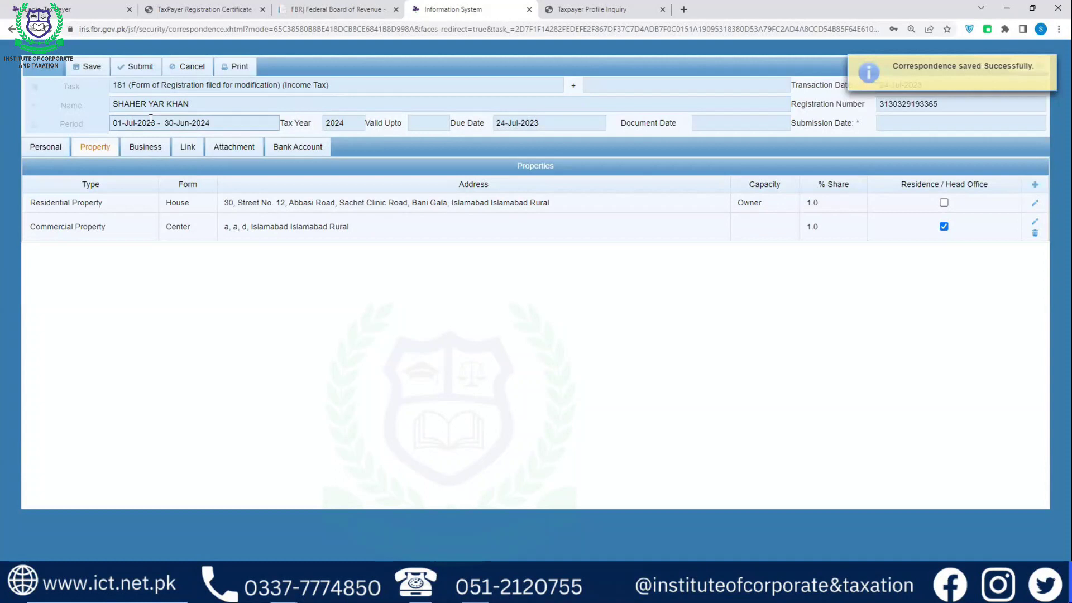
Change the service provider to Ufone and enter the new cell number in both cell fields
left_click(55, 150)
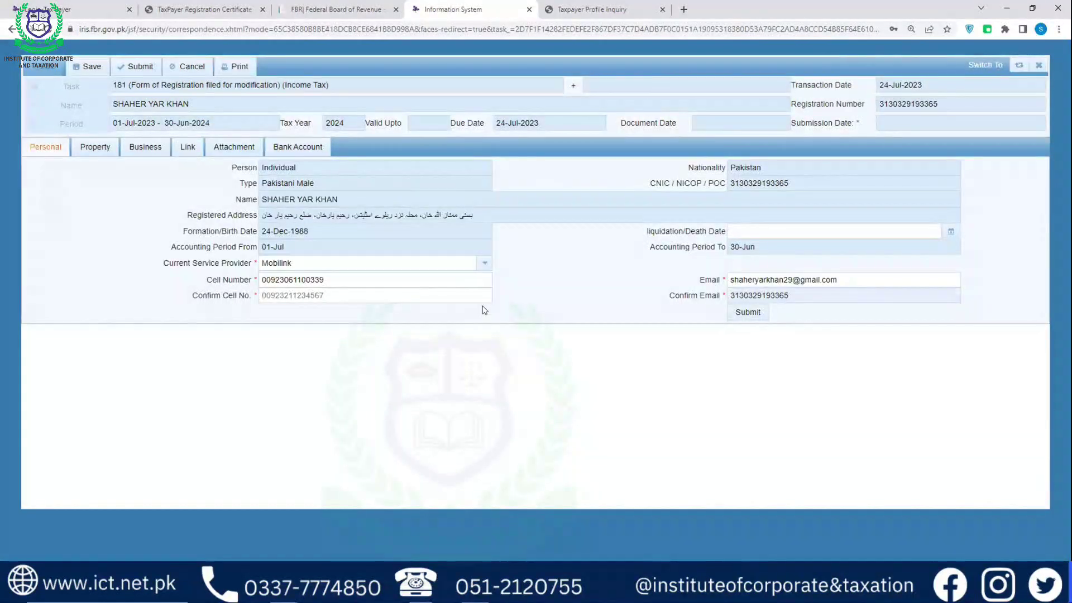
left_click(112, 155)
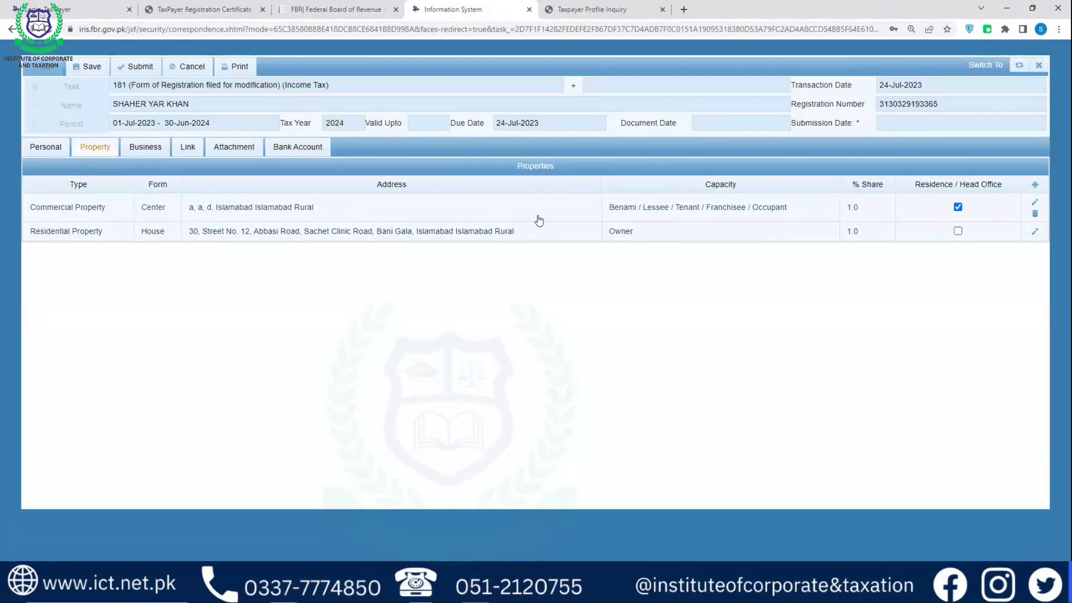
left_click(56, 147)
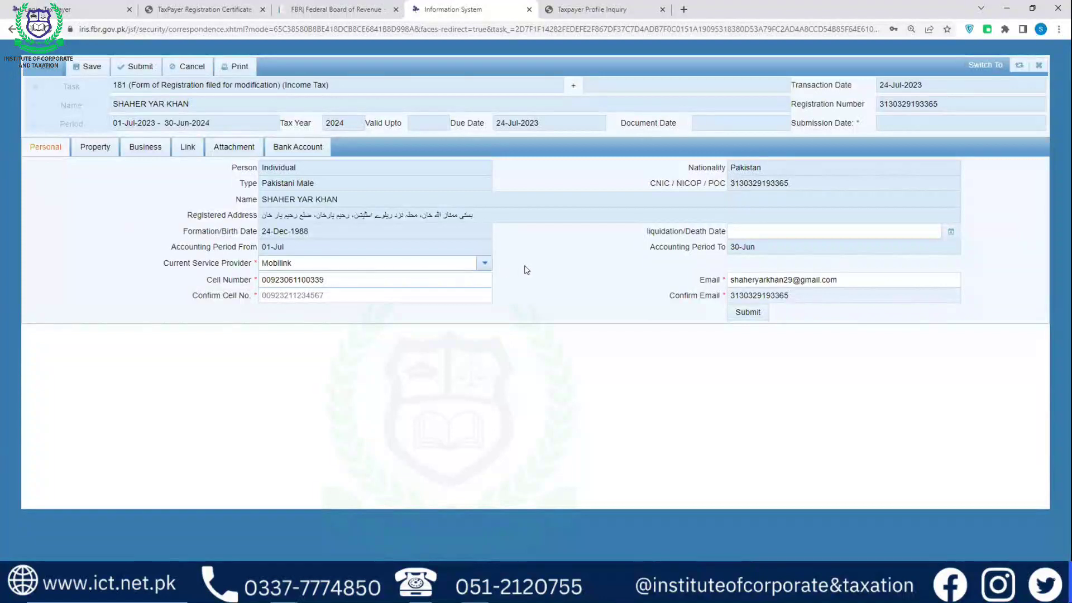
left_click(485, 263)
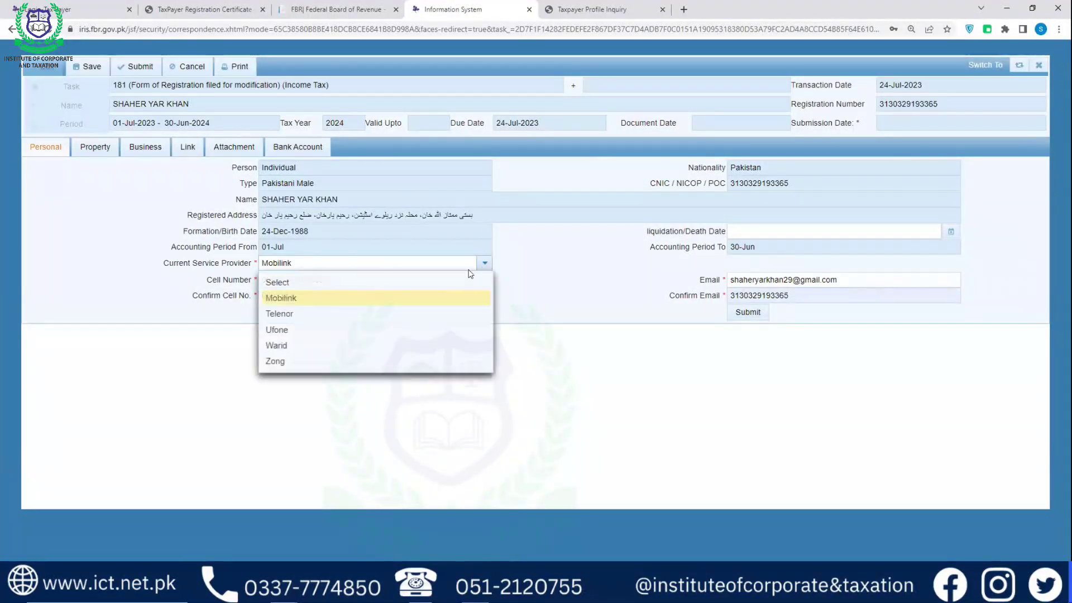
left_click(284, 330)
left_click_drag(332, 277, 219, 278)
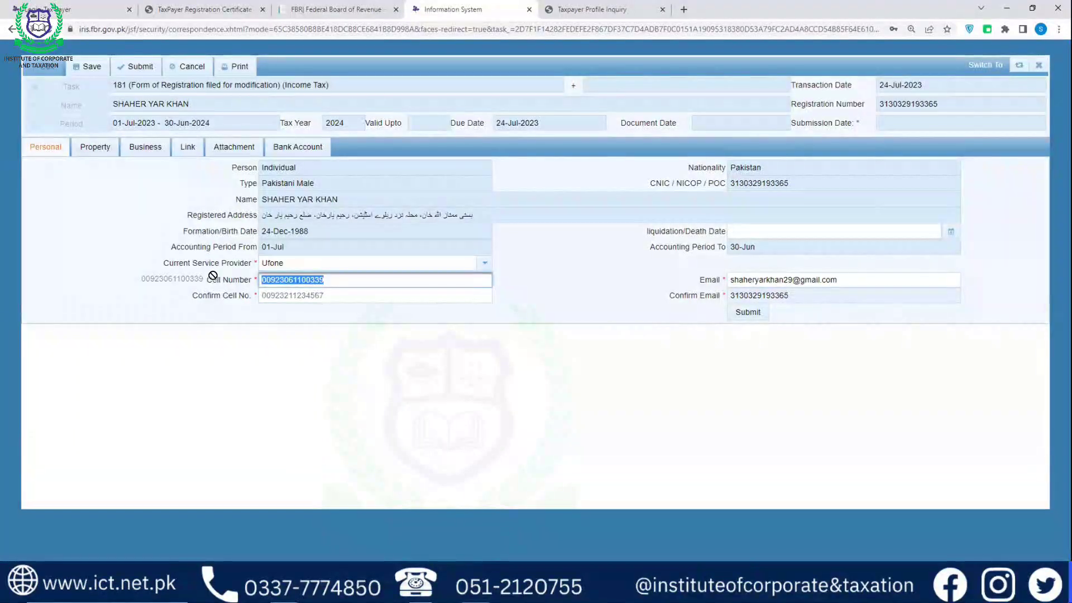
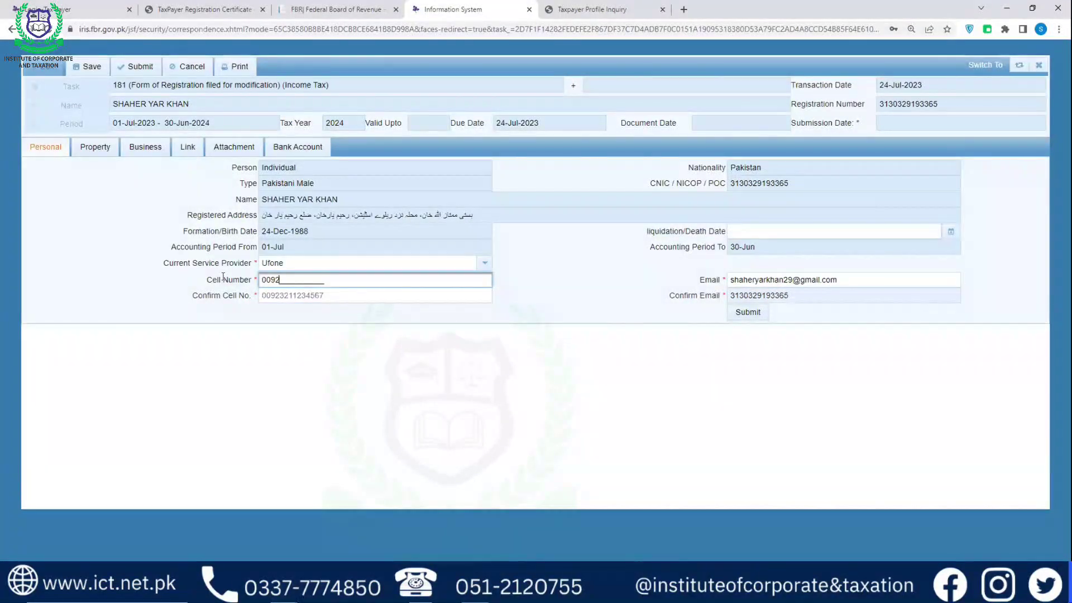
left_click(318, 294)
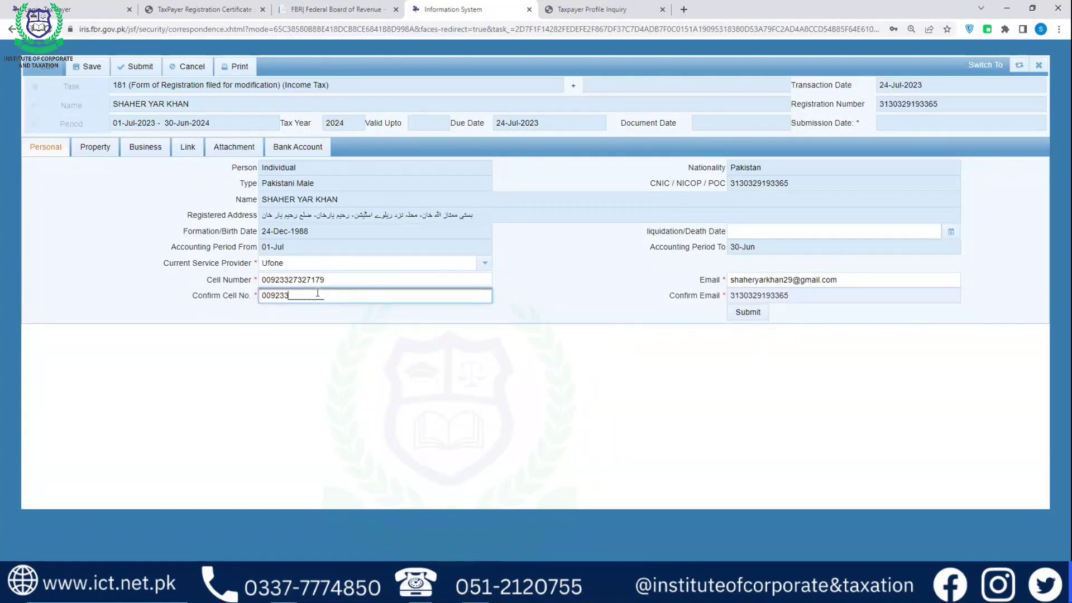
Overwrite the e-mail address with the new one and retype it in Confirm Email
left_click_drag(850, 281, 682, 286)
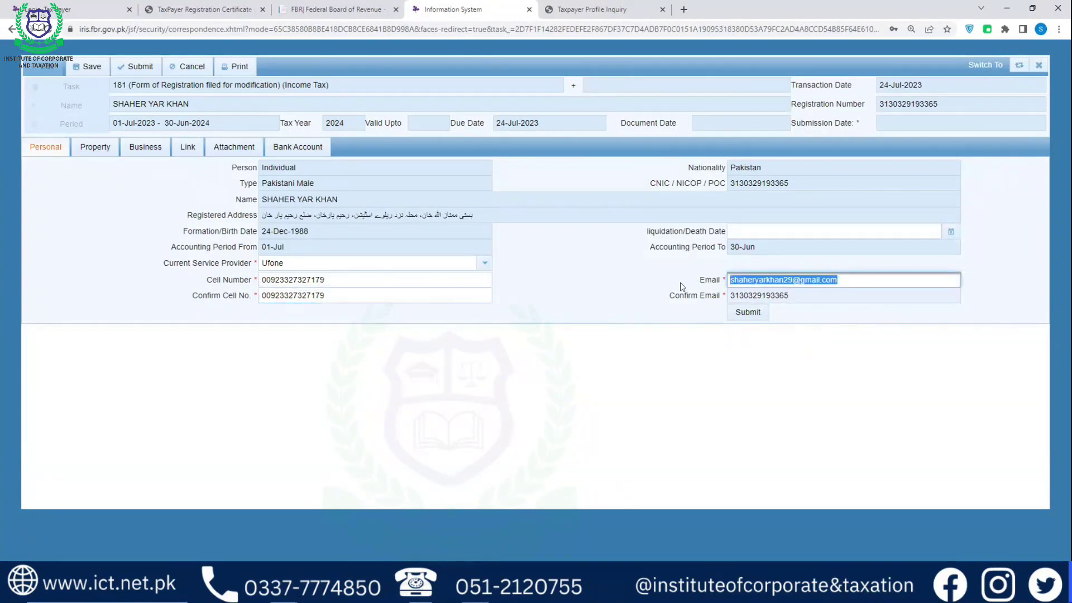
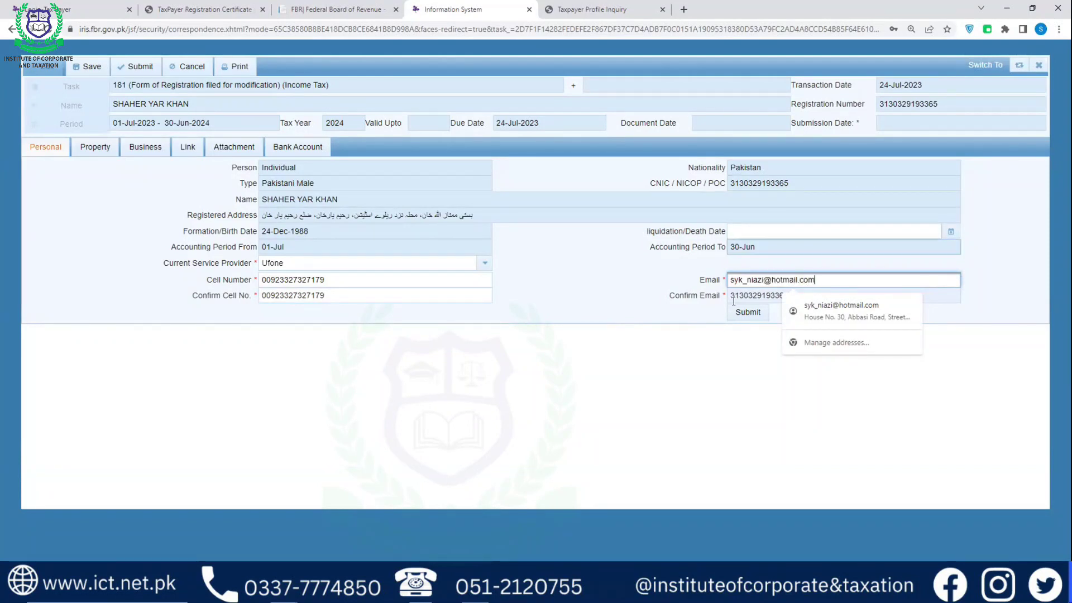
key("Tab")
key("Right")
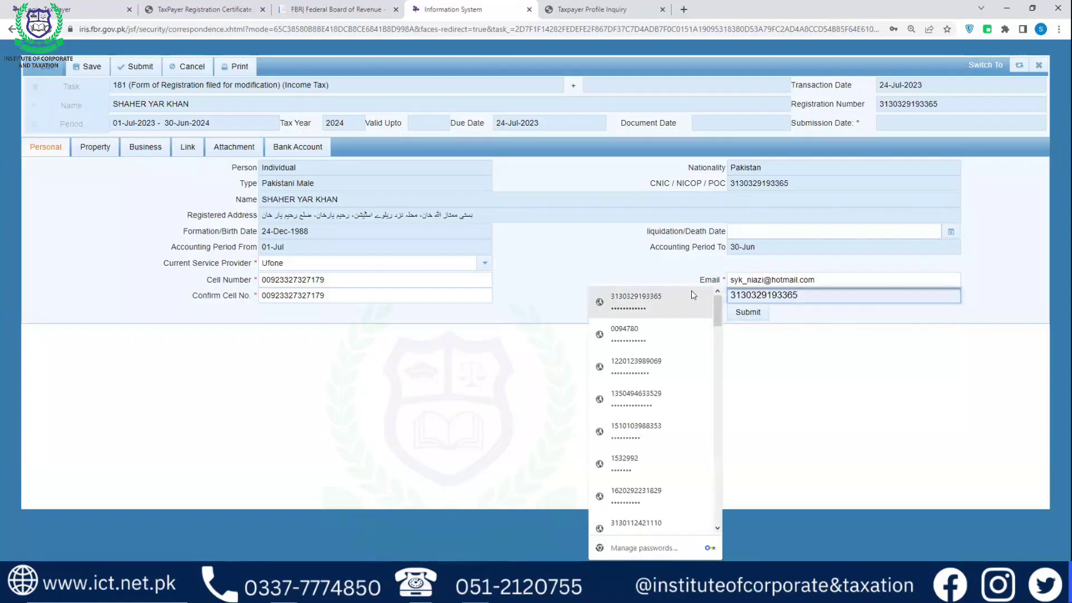
type("sy")
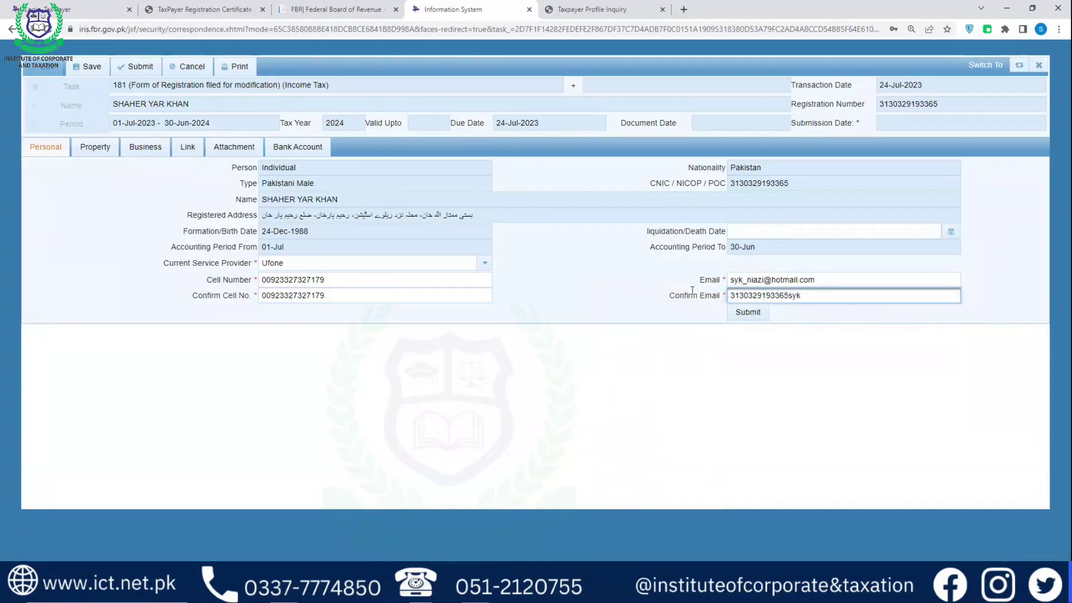
type("k")
key("BackSpace")
key("BackSpace")
key("BackSpace")
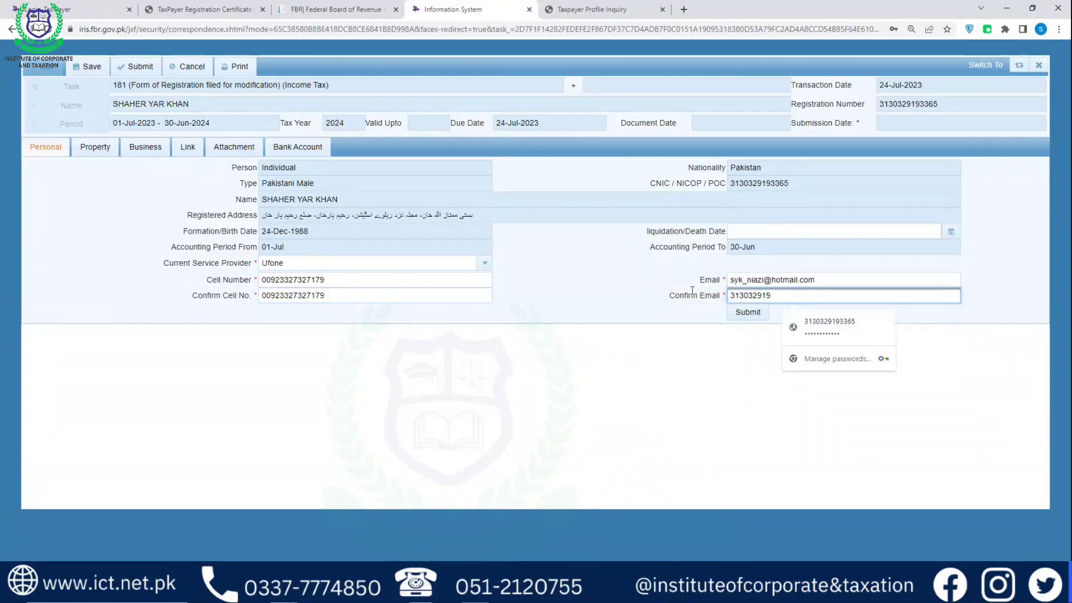
key("BackSpace")
key("BackSpace")
key("BackSpace")
key("BackSpace")
key("BackSpace")
key("BackSpace")
key("BackSpace")
key("BackSpace")
key("BackSpace")
key("BackSpace")
key("BackSpace")
key("BackSpace")
key("BackSpace")
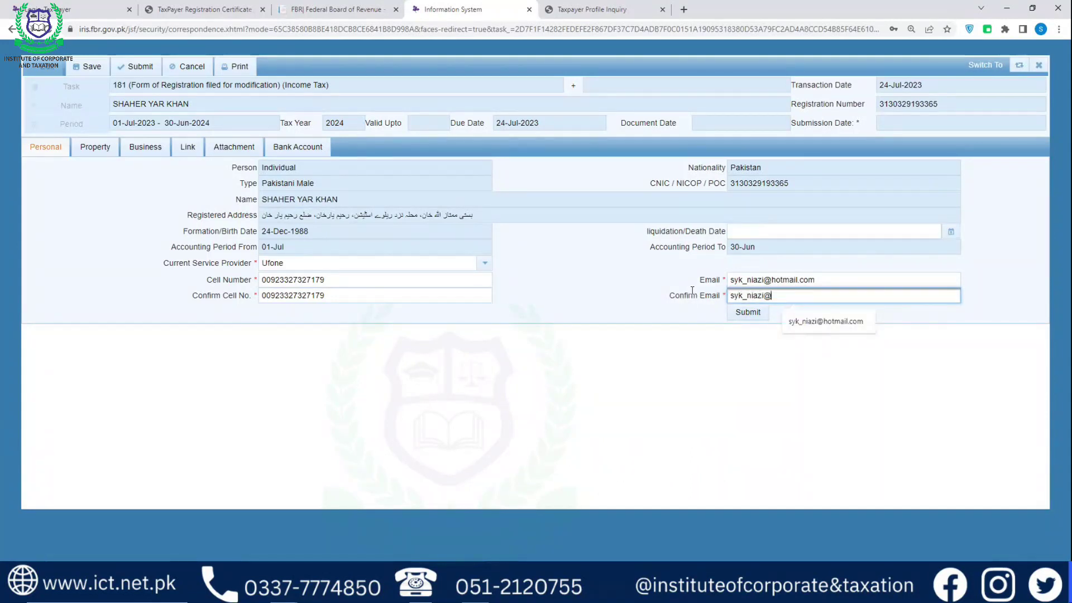
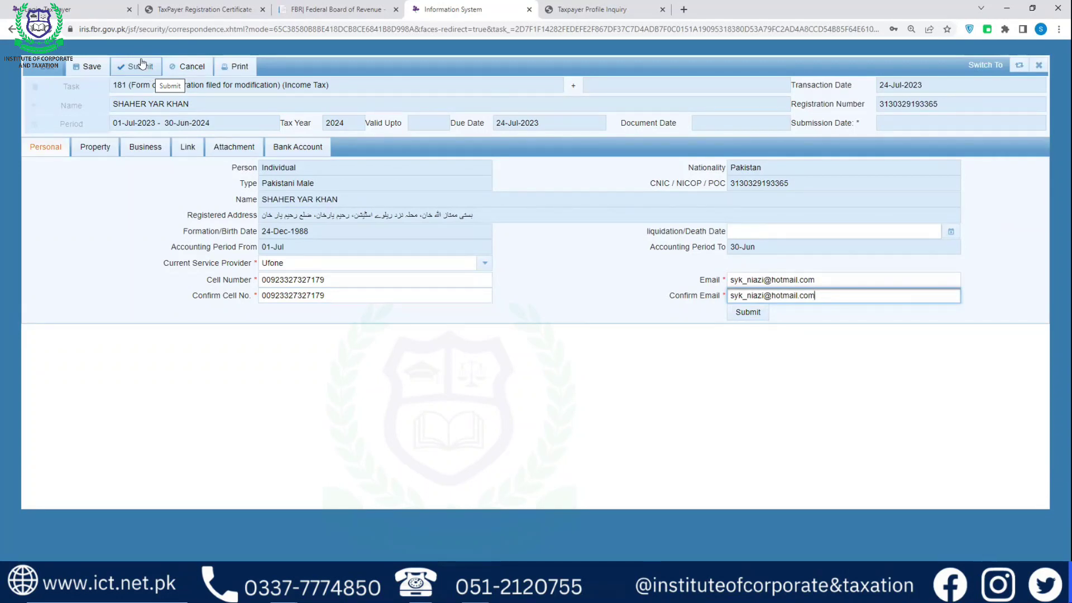
Close the Form 181 modification, discarding its unsaved changes
left_click(93, 147)
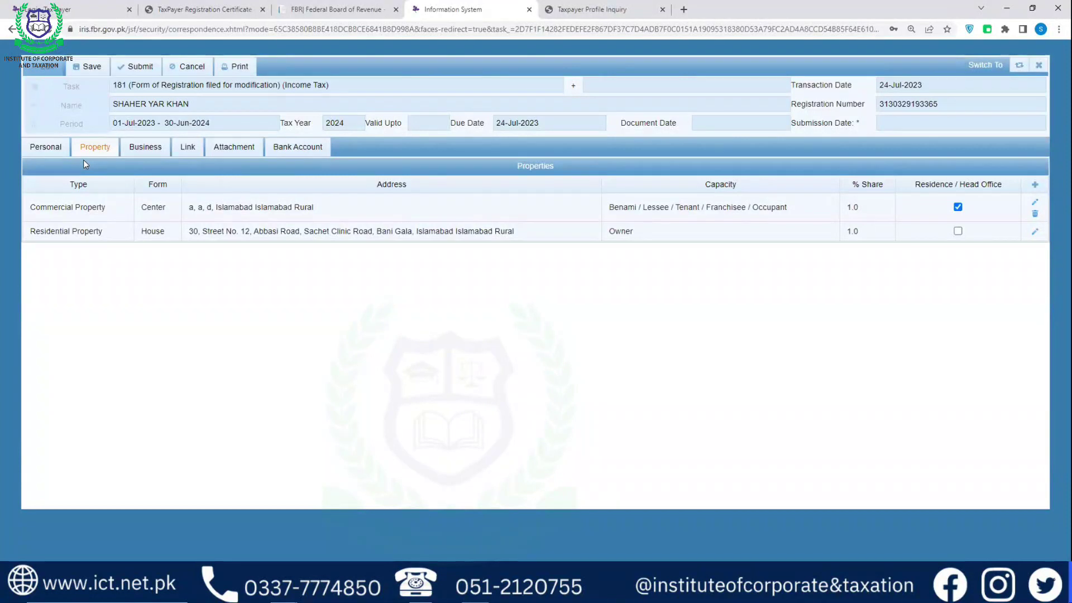
left_click(1039, 65)
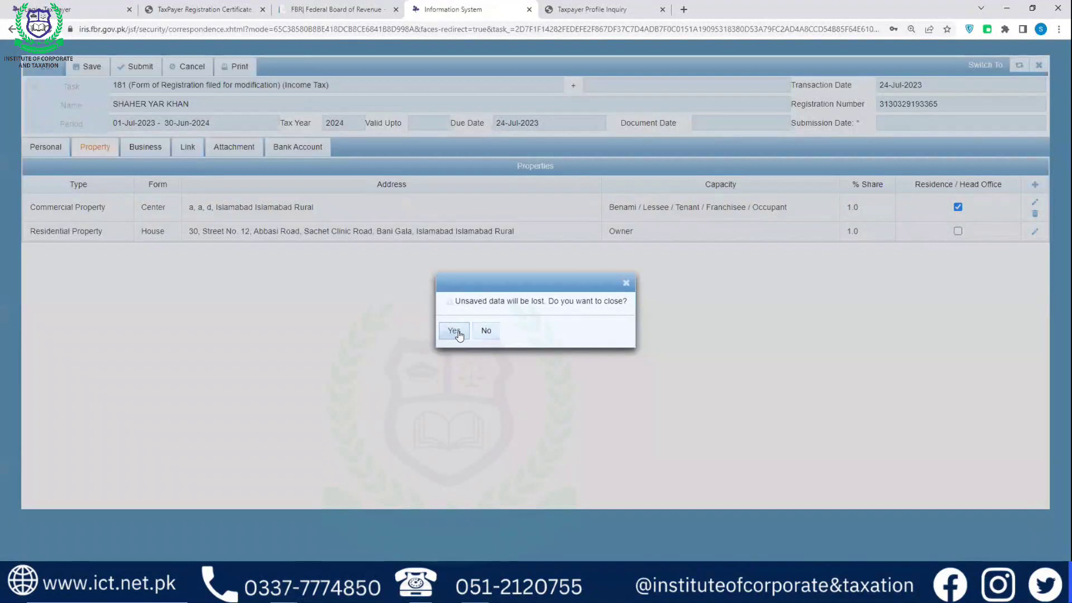
left_click(454, 331)
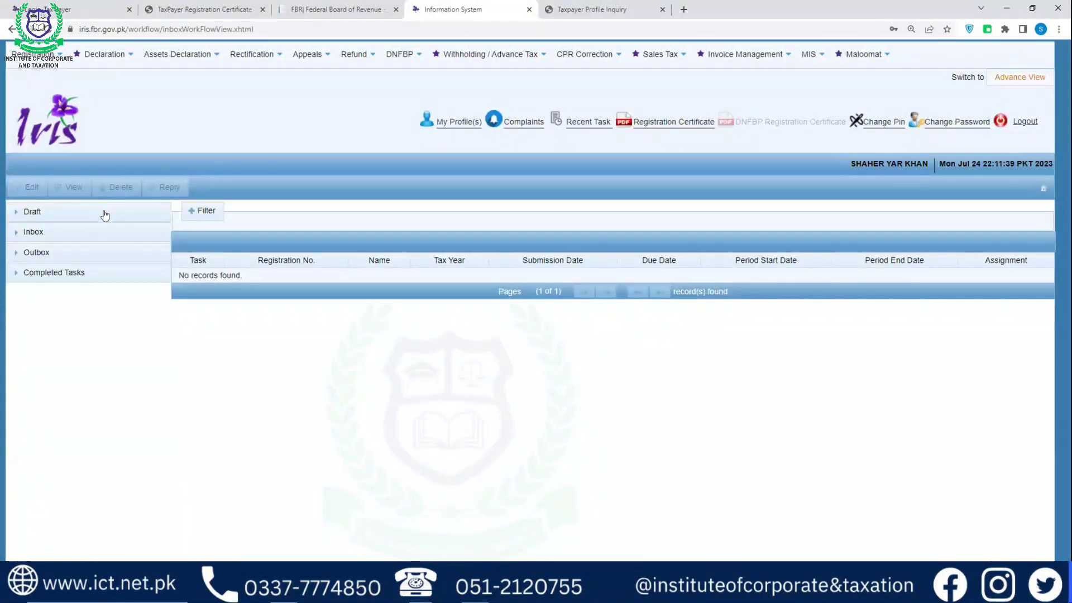
Delete the Form 181 task from Draft > Registration(1) and confirm with Yes
left_click(104, 215)
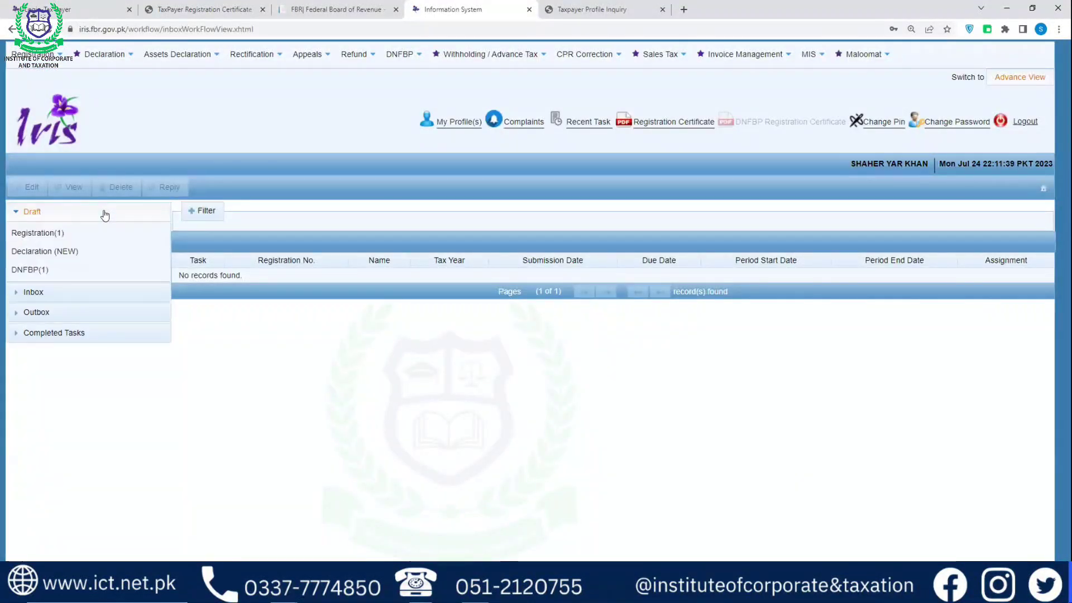
left_click(61, 236)
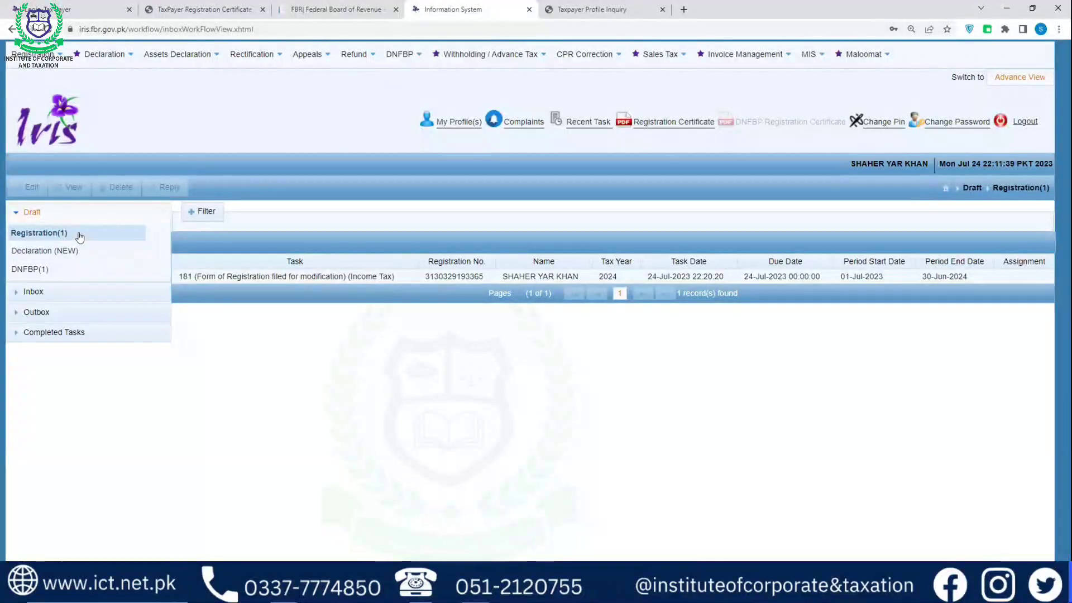
left_click(209, 277)
left_click(115, 188)
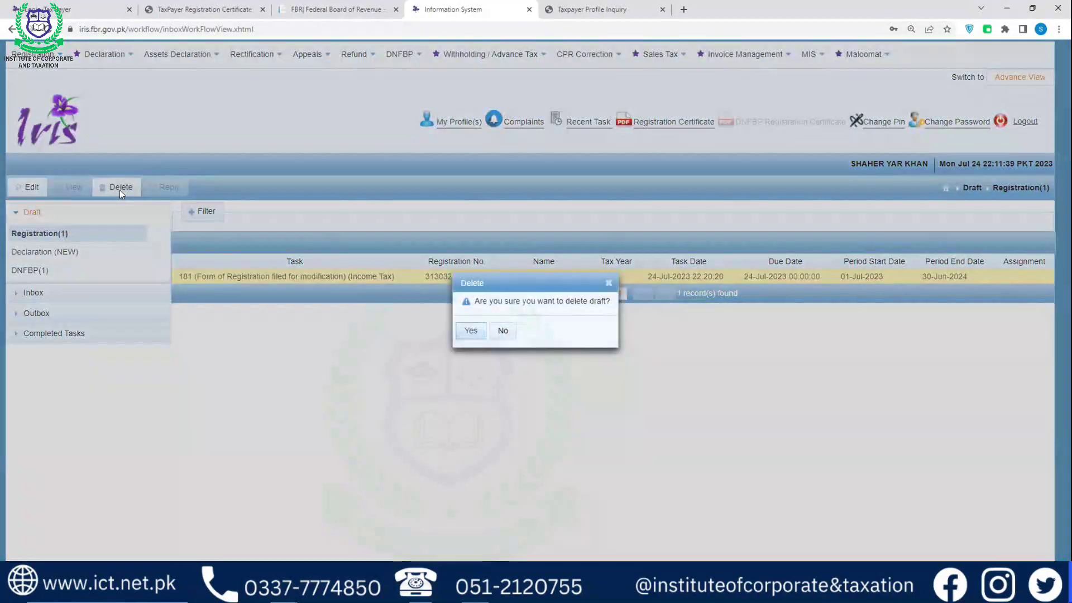
left_click(472, 331)
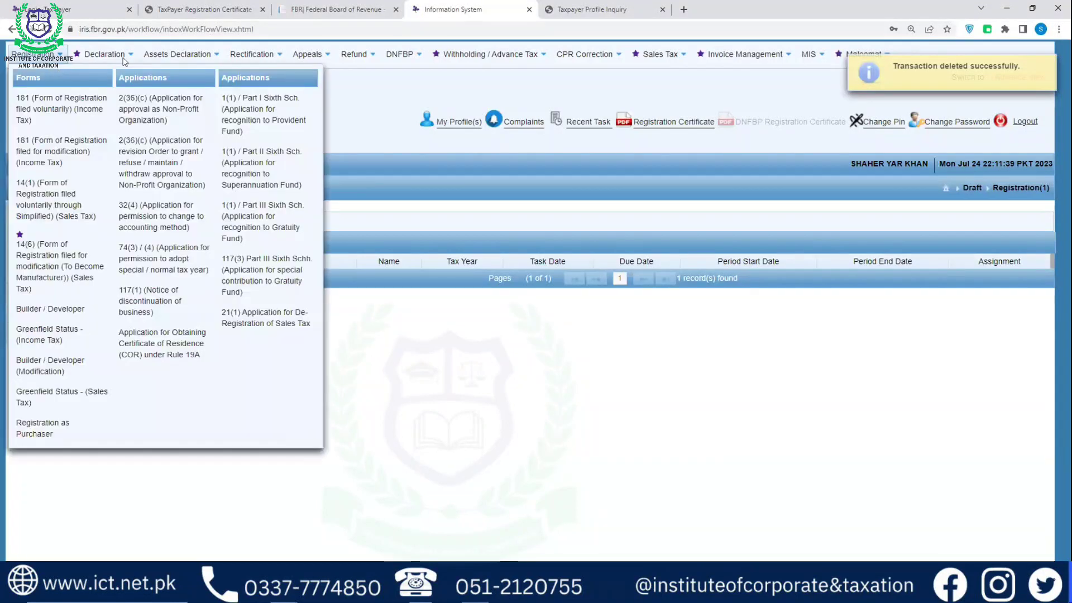
left_click(105, 53)
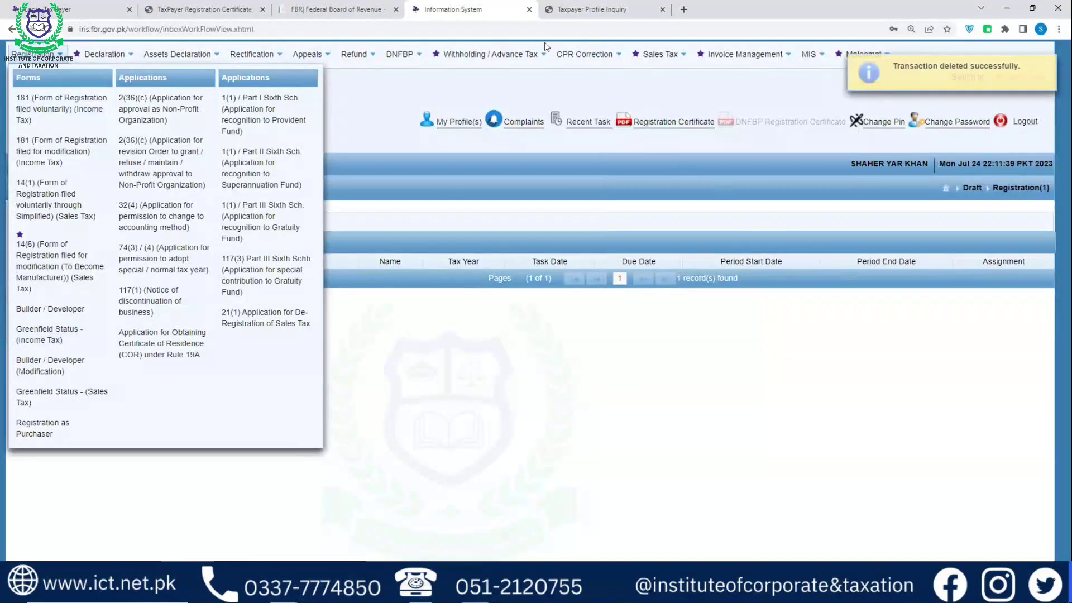
mouse_move(565, 56)
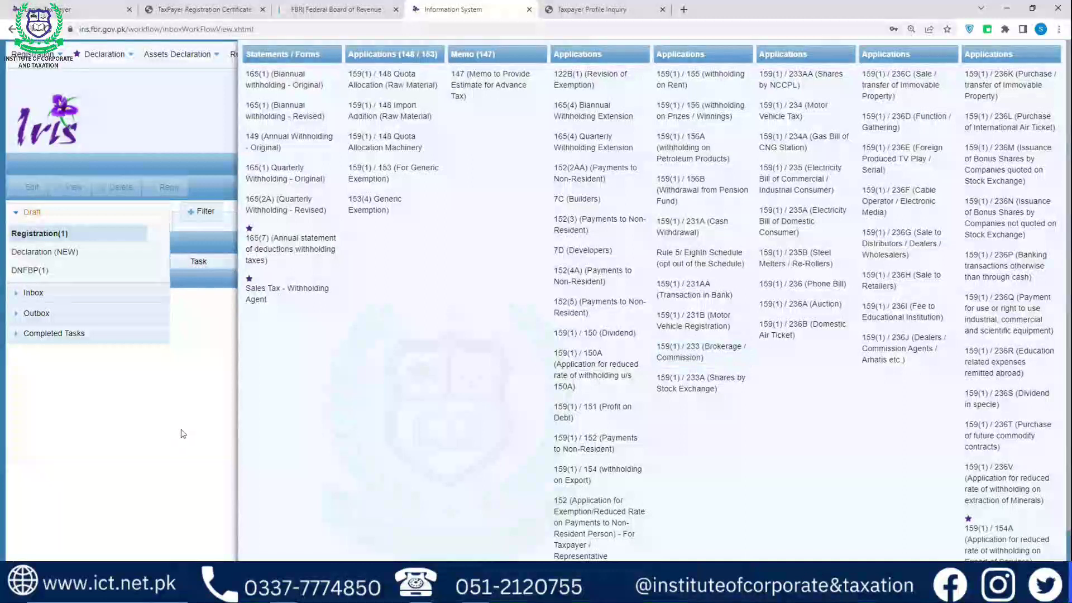
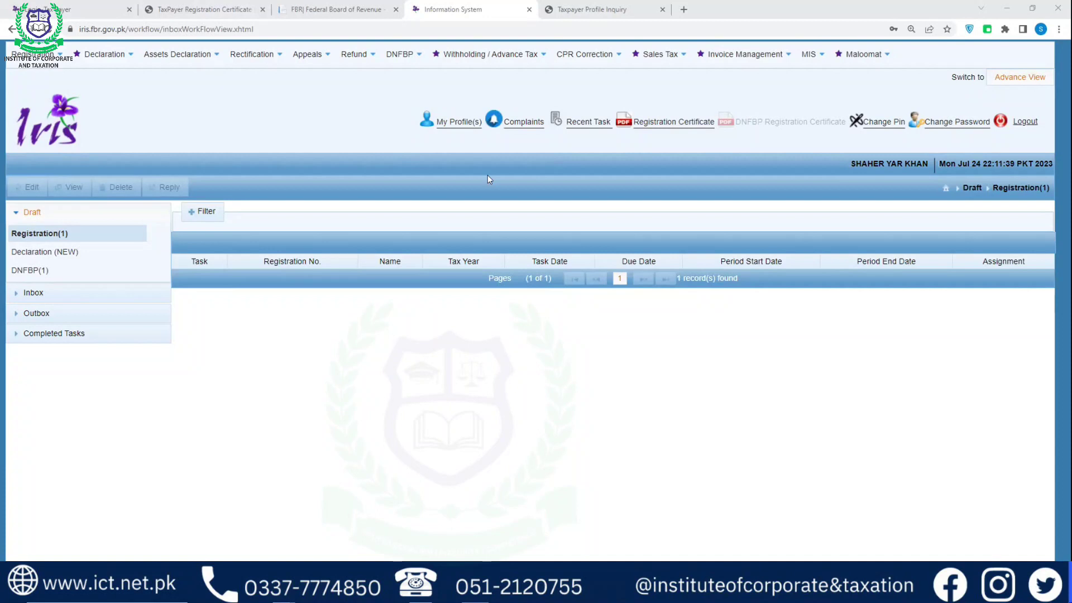
Switch back to the FBR Federal Board of Revenue home page tab
left_click(328, 8)
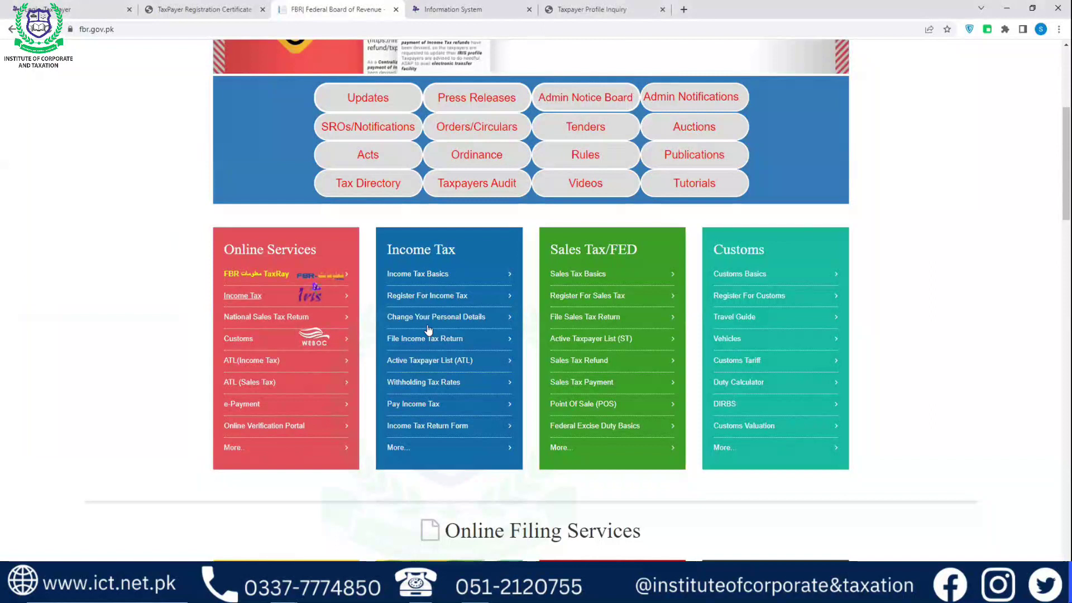
Go to the Online Verification Portal and open Taxpayer Profile Inquiry under Inland Revenue
left_click(267, 427)
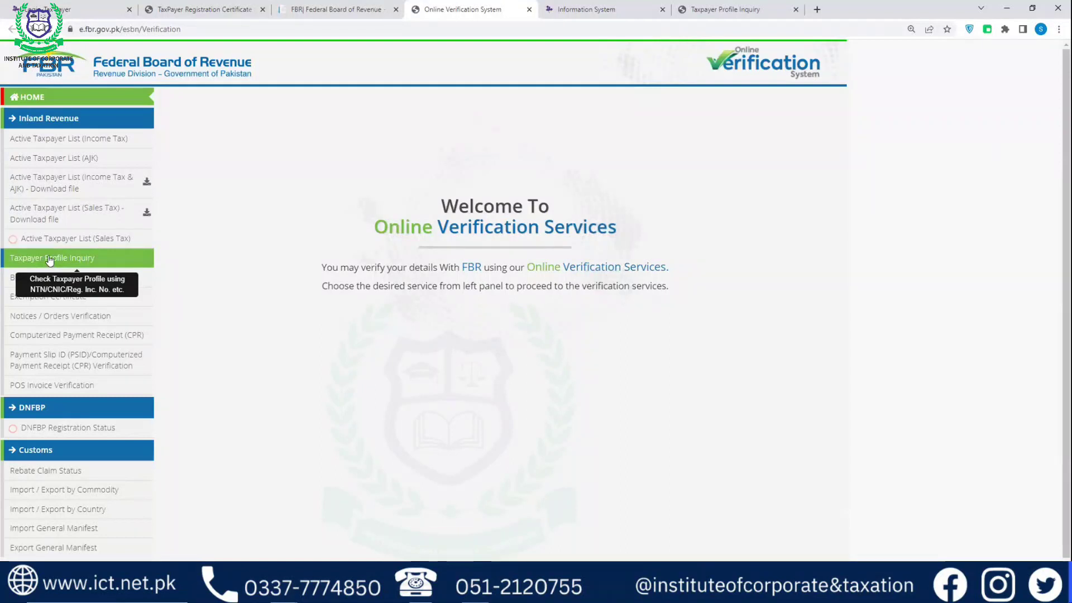
left_click(50, 260)
right_click(49, 258)
left_click(44, 258)
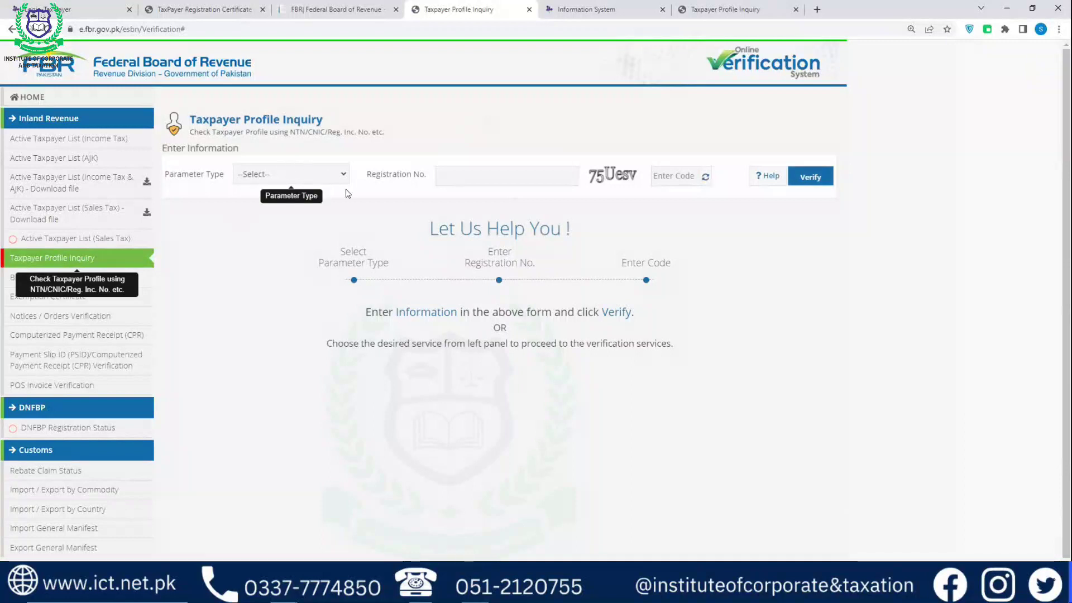